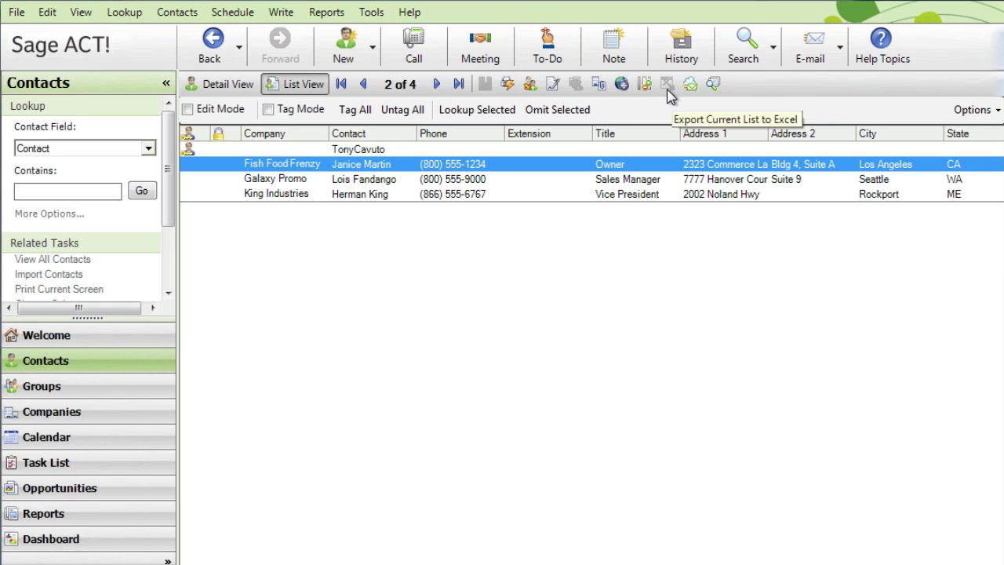
Start a data export from the contact database and set the destination file type to Text Delimited.
{"action": "left_click", "coordinate": [17, 12]}
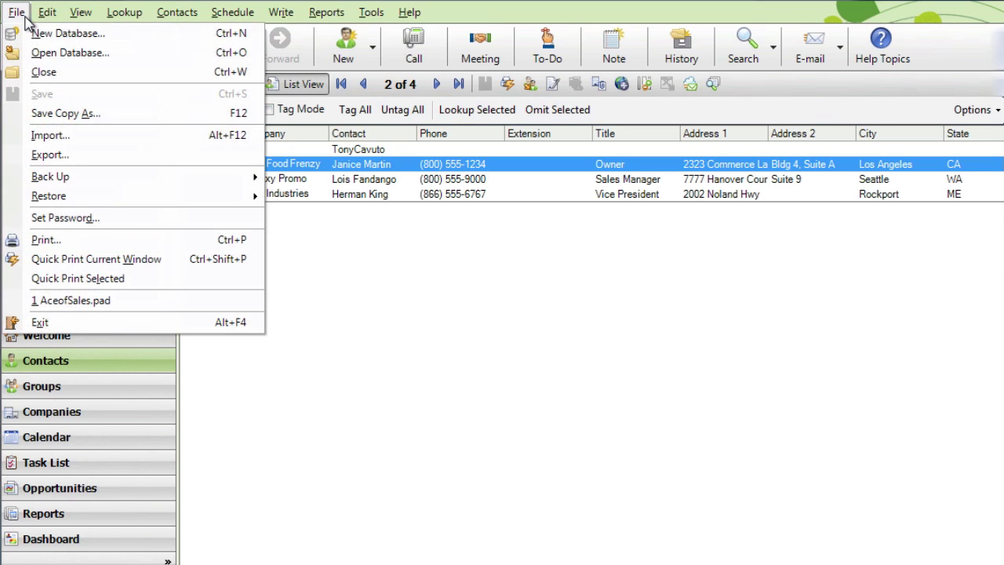
{"action": "left_click", "coordinate": [103, 159]}
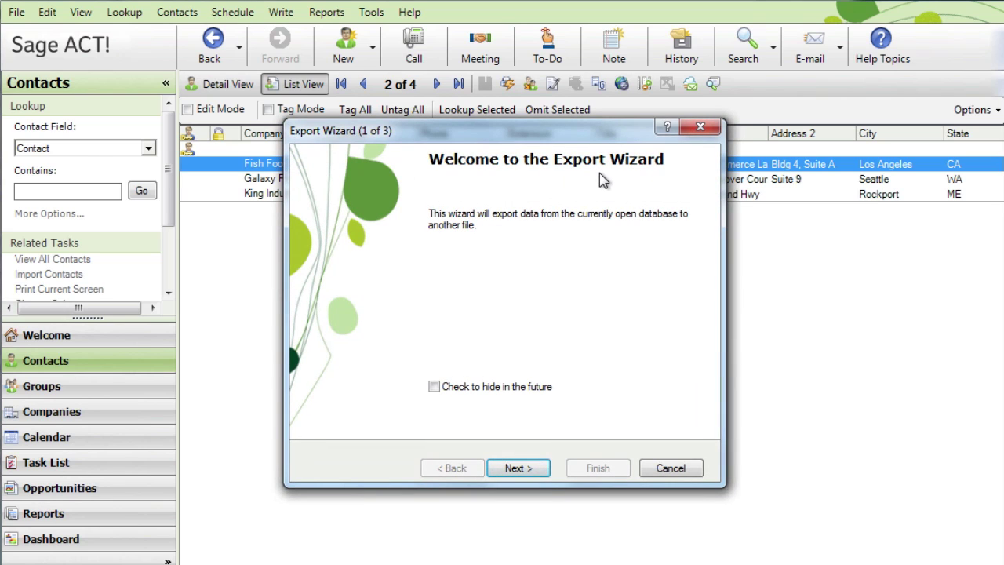
{"action": "left_click", "coordinate": [518, 467]}
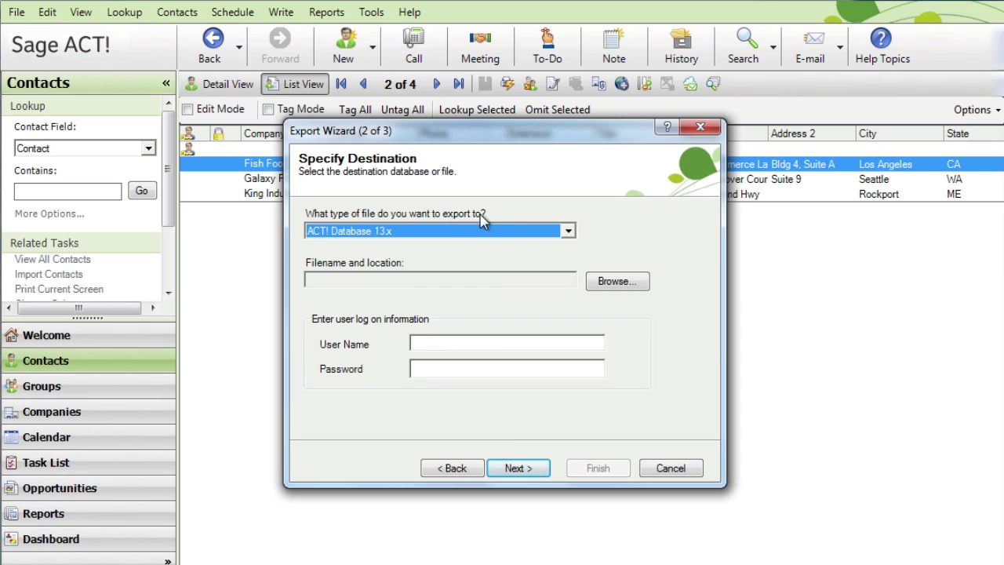
{"action": "left_click", "coordinate": [438, 230]}
{"action": "left_click", "coordinate": [420, 247]}
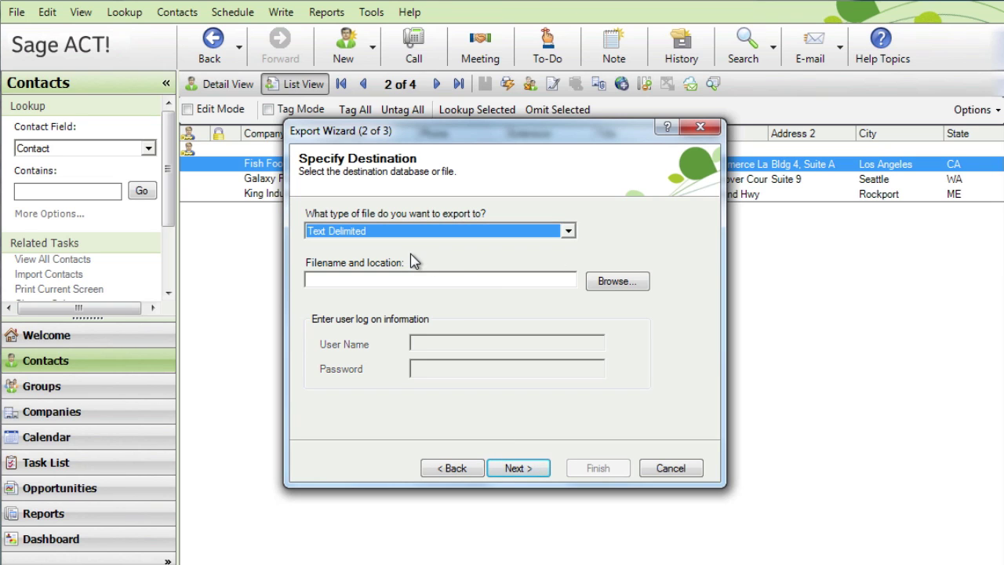
Set the export destination to a Comma Separated Values file on the Desktop named "Ace of Sales ACT contacts".
{"action": "left_click", "coordinate": [598, 284]}
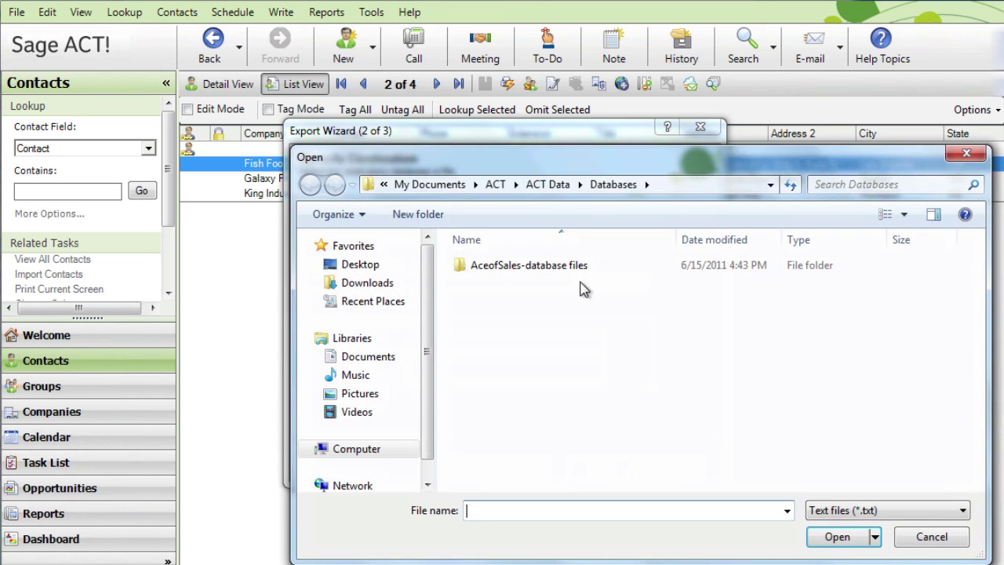
{"action": "left_click", "coordinate": [401, 267]}
{"action": "left_click", "coordinate": [505, 508]}
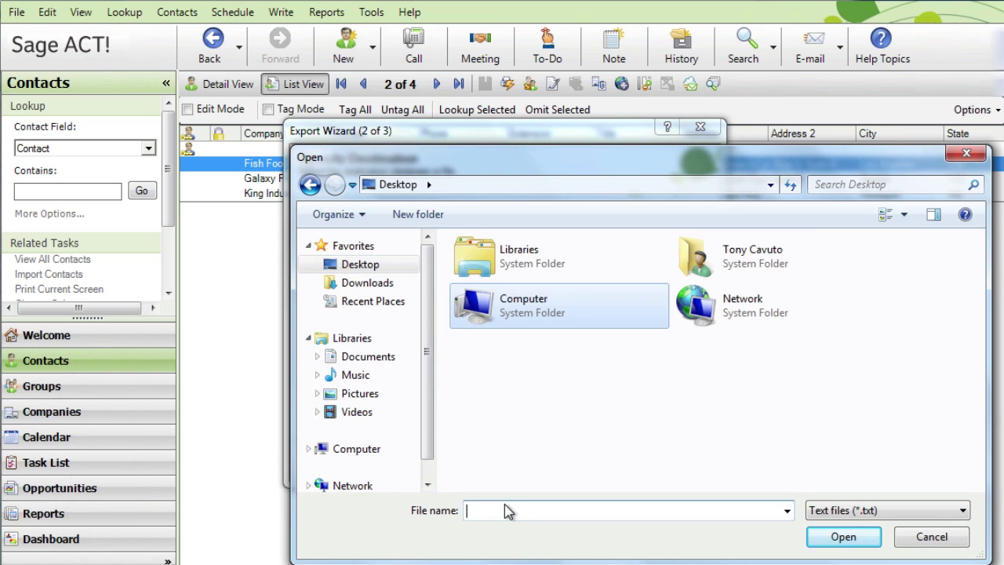
{"action": "type", "text": "Ace of Sales ACT contacts"}
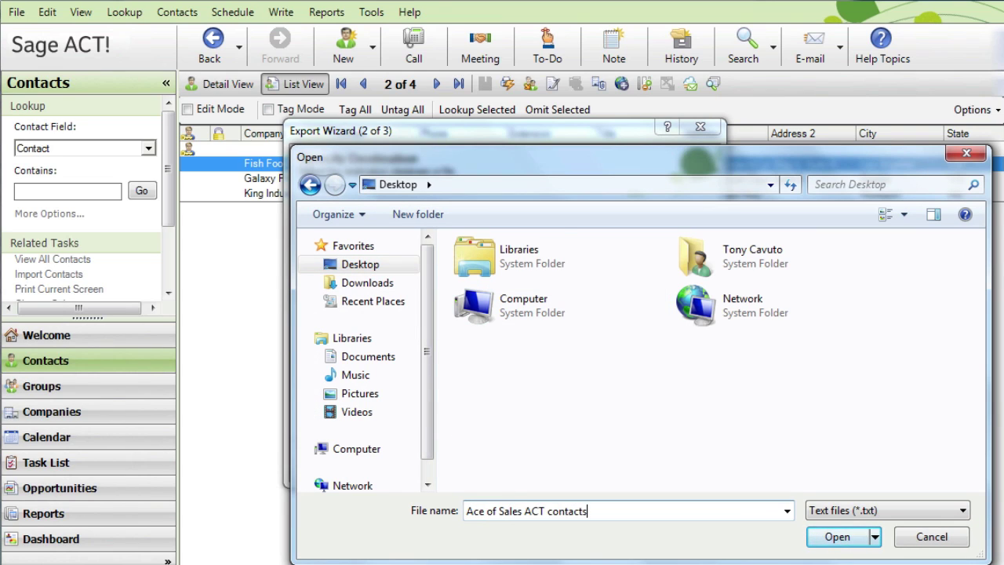
{"action": "left_click", "coordinate": [913, 516]}
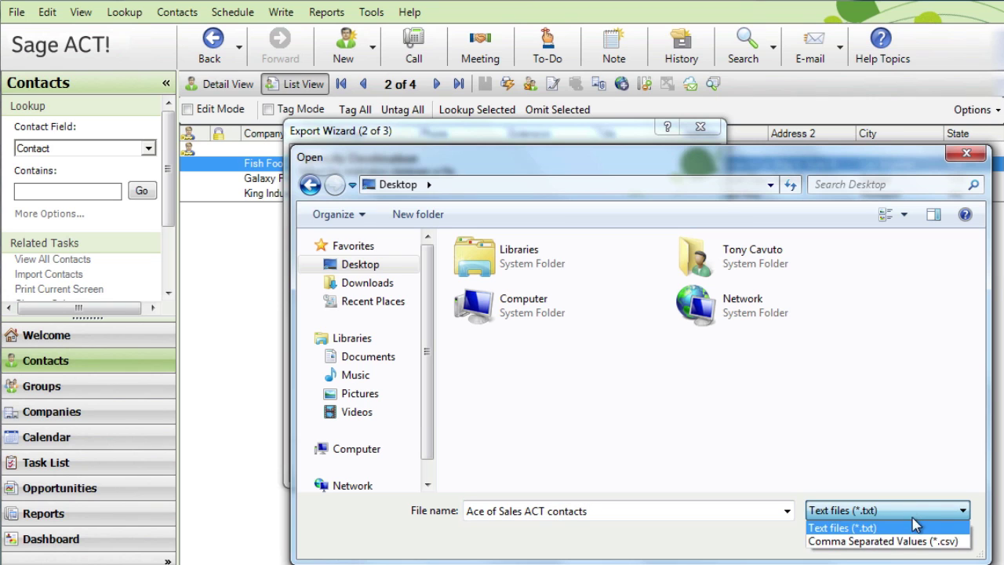
{"action": "left_click", "coordinate": [908, 541]}
{"action": "left_click", "coordinate": [863, 540]}
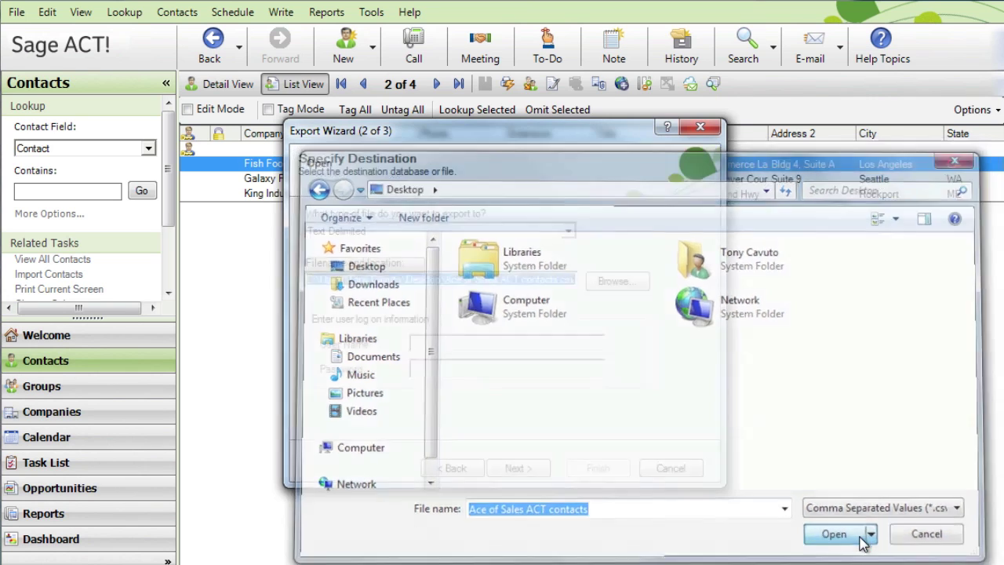
Export all contact records with comma separators, field names included and the default contact field map.
{"action": "left_click", "coordinate": [531, 473]}
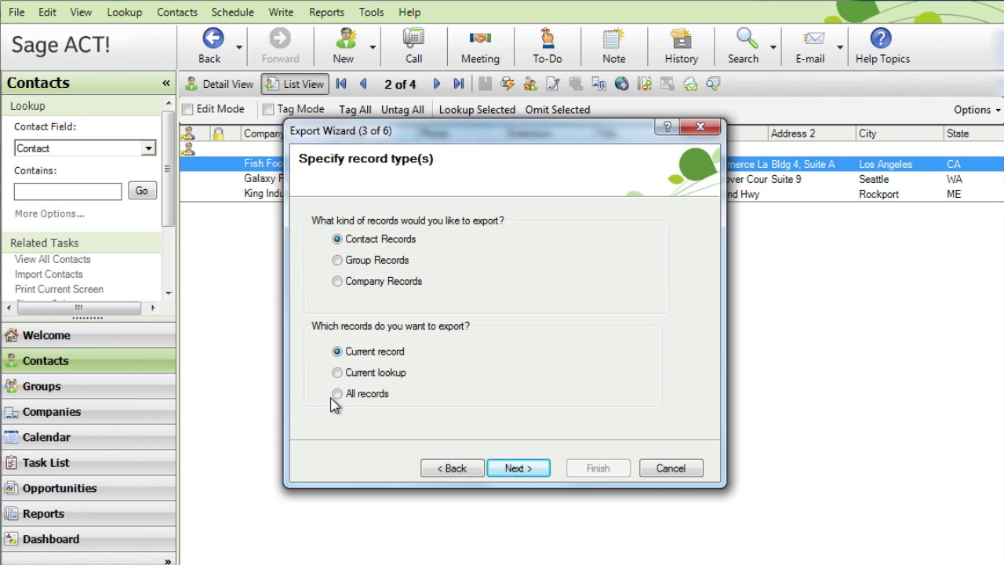
{"action": "left_click", "coordinate": [510, 469]}
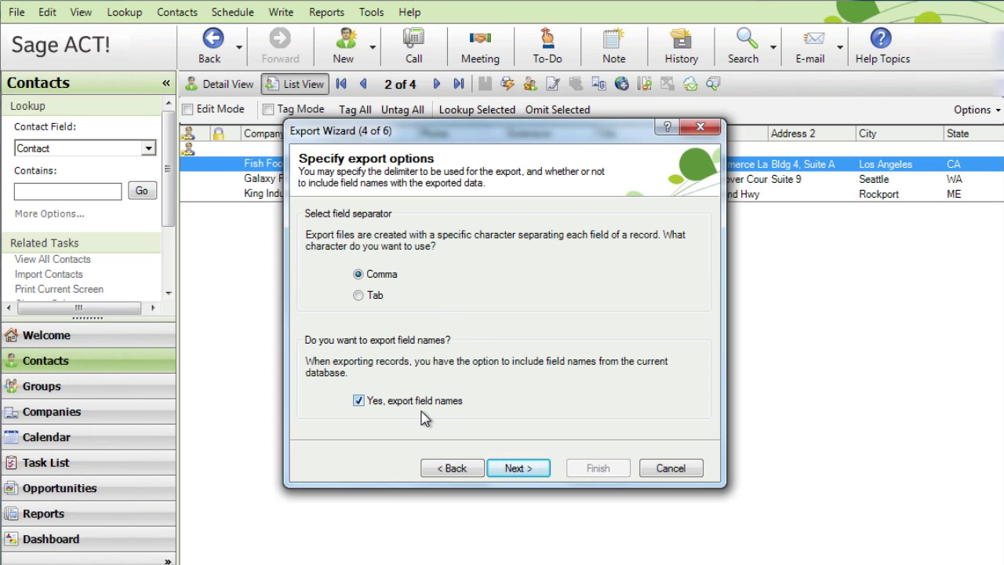
{"action": "left_click", "coordinate": [492, 469]}
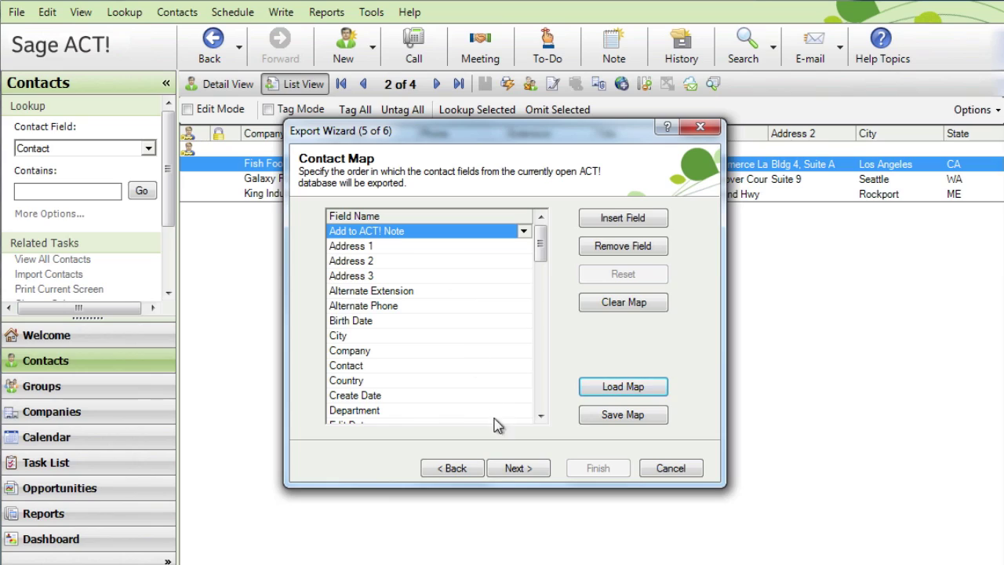
{"action": "left_click", "coordinate": [500, 469]}
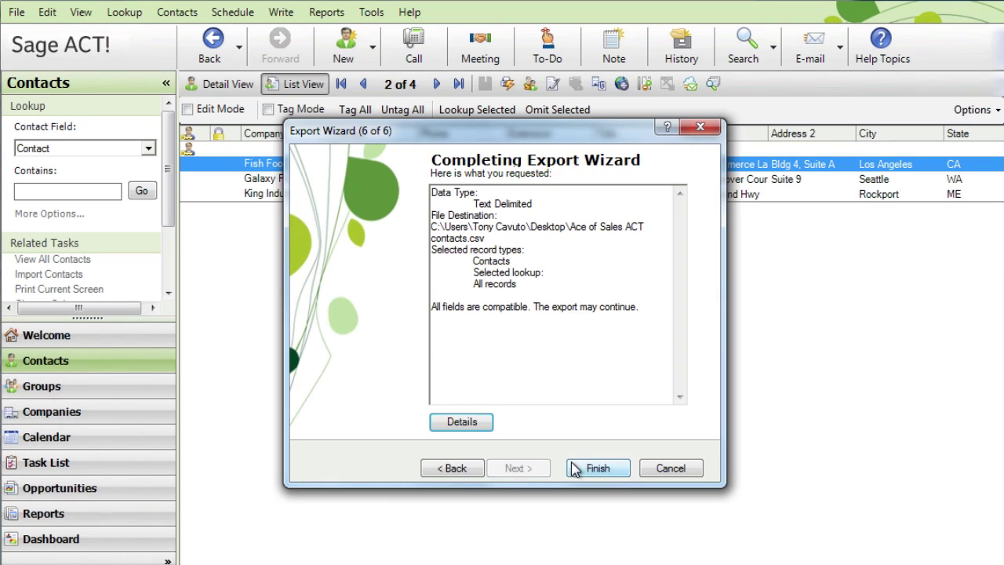
{"action": "left_click", "coordinate": [596, 468]}
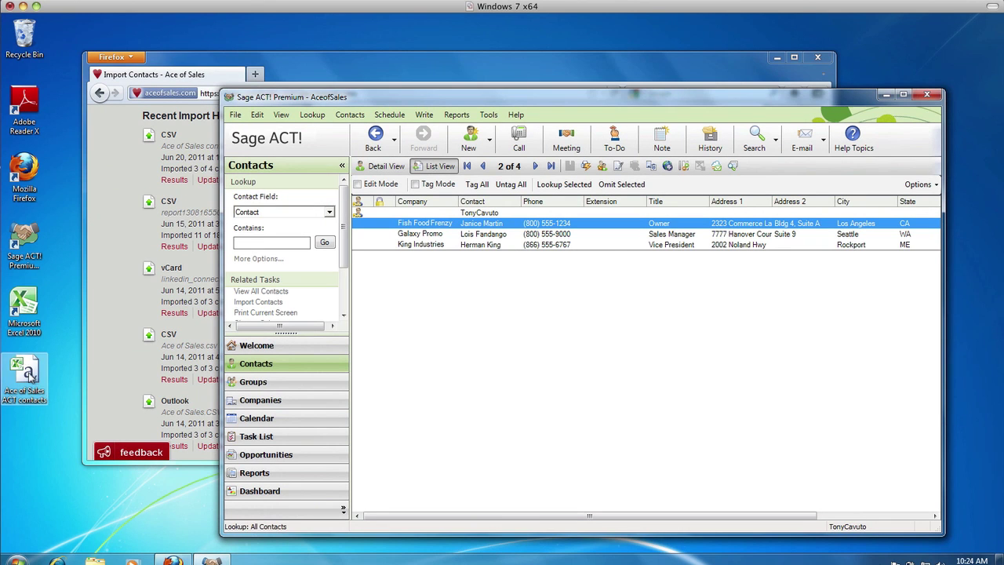
Open the exported "Ace of Sales ACT contacts" file from the desktop in Excel and delete its Add to ACT! Note column.
{"action": "left_click_drag", "start_coordinate": [29, 375], "coordinate": [34, 312]}
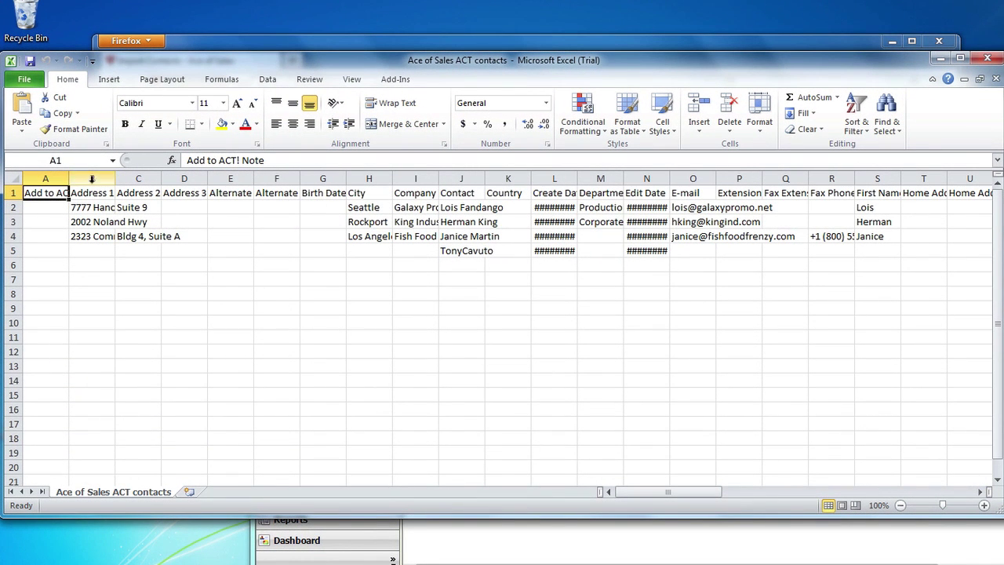
{"action": "left_click", "coordinate": [45, 179]}
{"action": "left_click", "coordinate": [723, 107]}
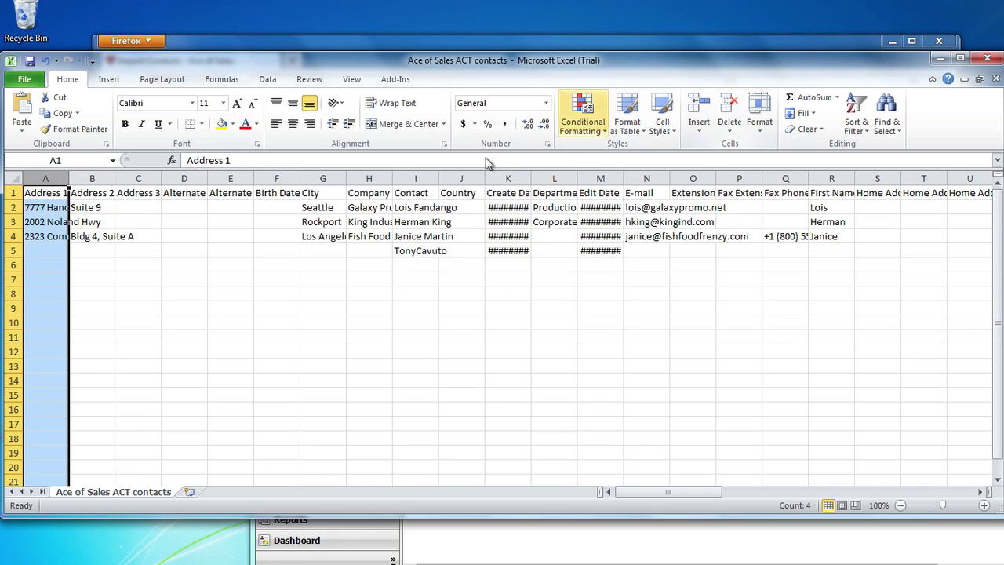
Delete the columns from Address 3 through Birth Date and from Country through Edit Date.
{"action": "left_click_drag", "start_coordinate": [128, 179], "coordinate": [323, 179]}
{"action": "left_click", "coordinate": [728, 107]}
{"action": "left_click", "coordinate": [728, 108]}
{"action": "left_click", "coordinate": [728, 108]}
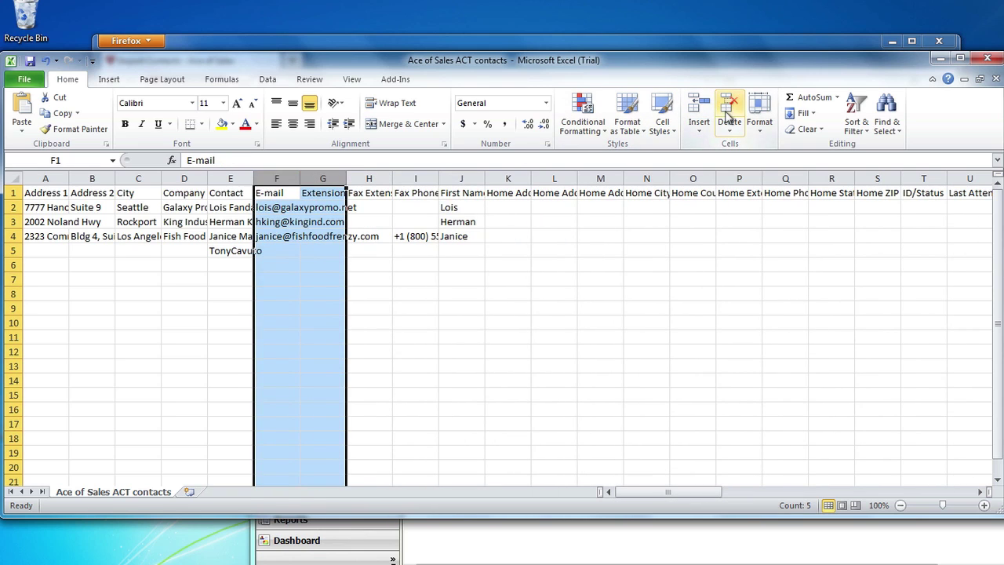
Delete the fax extension column and all columns between First Name and Last Name.
{"action": "left_click", "coordinate": [369, 179]}
{"action": "left_click", "coordinate": [728, 110]}
{"action": "left_click_drag", "start_coordinate": [453, 179], "coordinate": [981, 179]}
{"action": "left_click", "coordinate": [728, 110]}
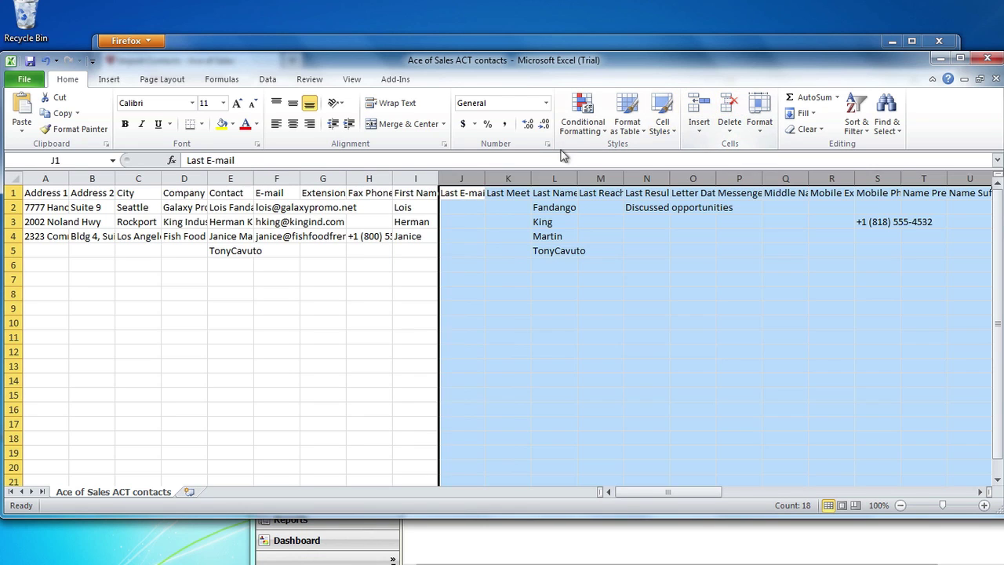
{"action": "left_click", "coordinate": [461, 178]}
{"action": "left_click", "coordinate": [729, 110]}
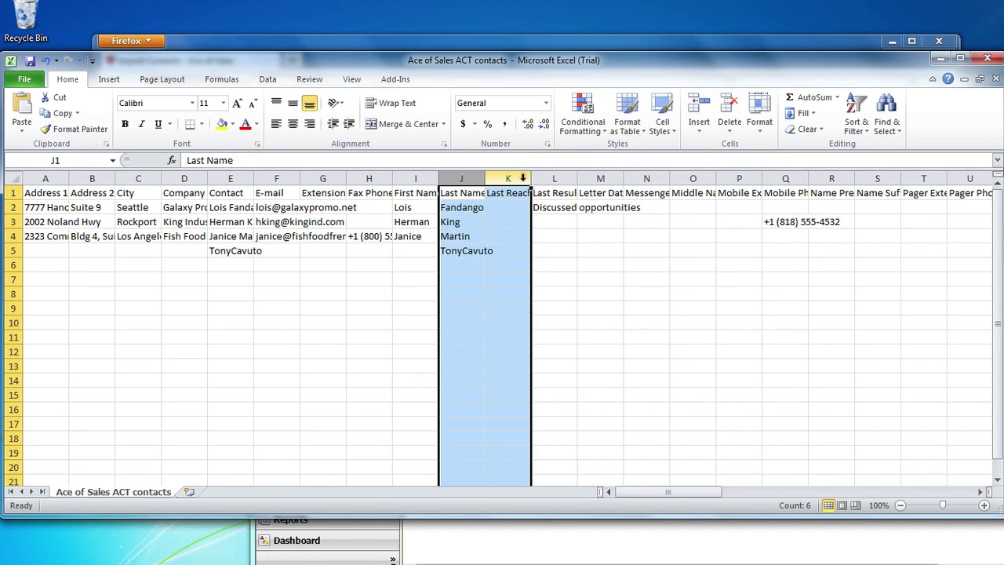
Delete all columns between Last Name and the mobile phone column, and all columns between mobile phone and Phone.
{"action": "left_click_drag", "start_coordinate": [508, 179], "coordinate": [741, 179]}
{"action": "left_click", "coordinate": [729, 110]}
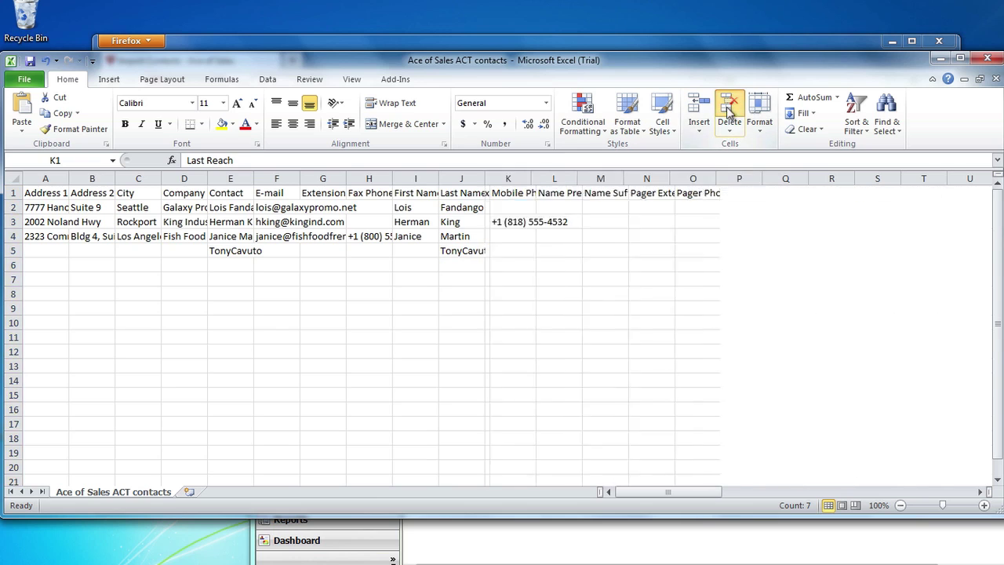
{"action": "left_click_drag", "start_coordinate": [554, 179], "coordinate": [727, 180]}
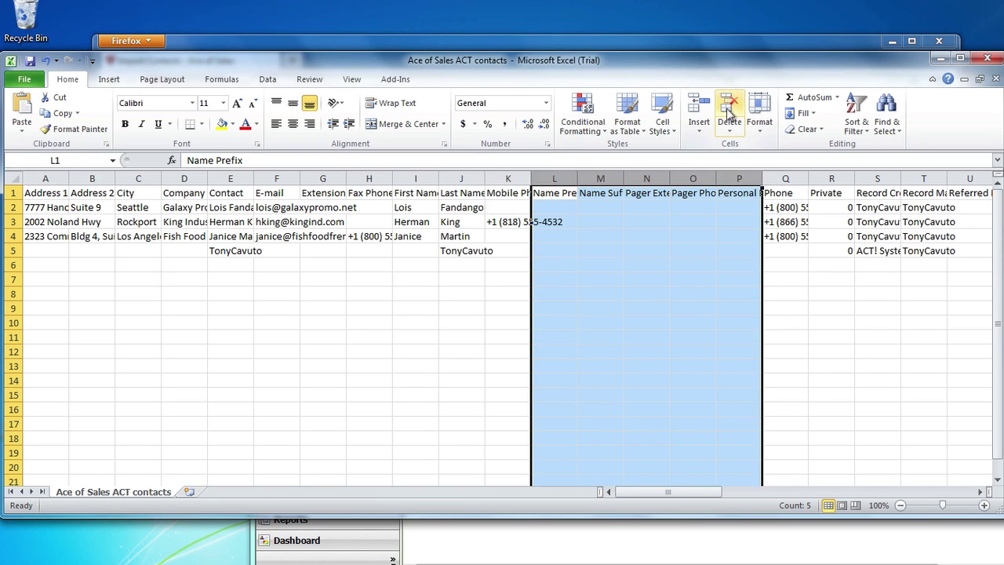
{"action": "left_click", "coordinate": [729, 110]}
Delete the four columns from Private through the referred-by column, as well as the Spouse column.
{"action": "left_click_drag", "start_coordinate": [601, 179], "coordinate": [721, 185]}
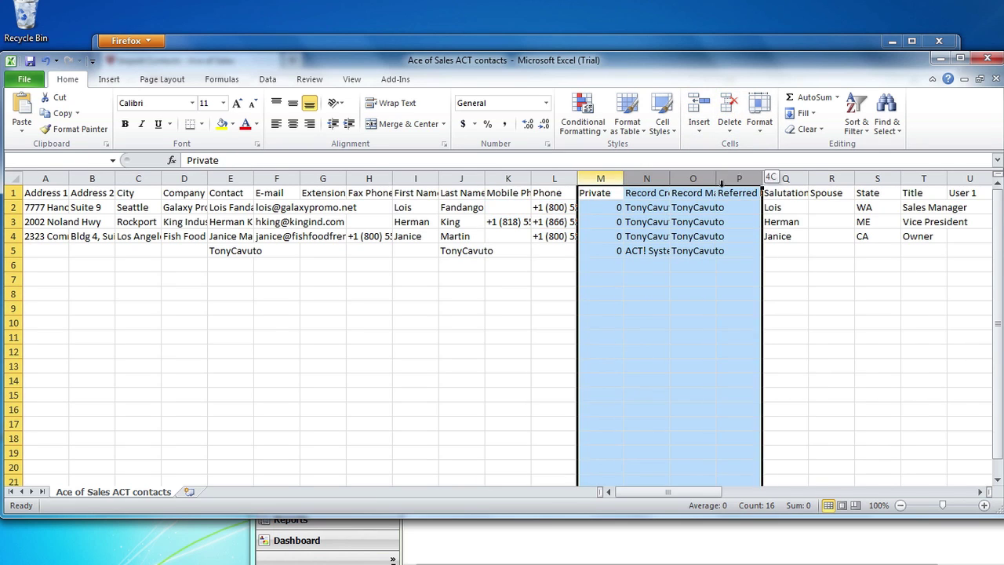
{"action": "left_click", "coordinate": [729, 110]}
{"action": "left_click", "coordinate": [646, 179]}
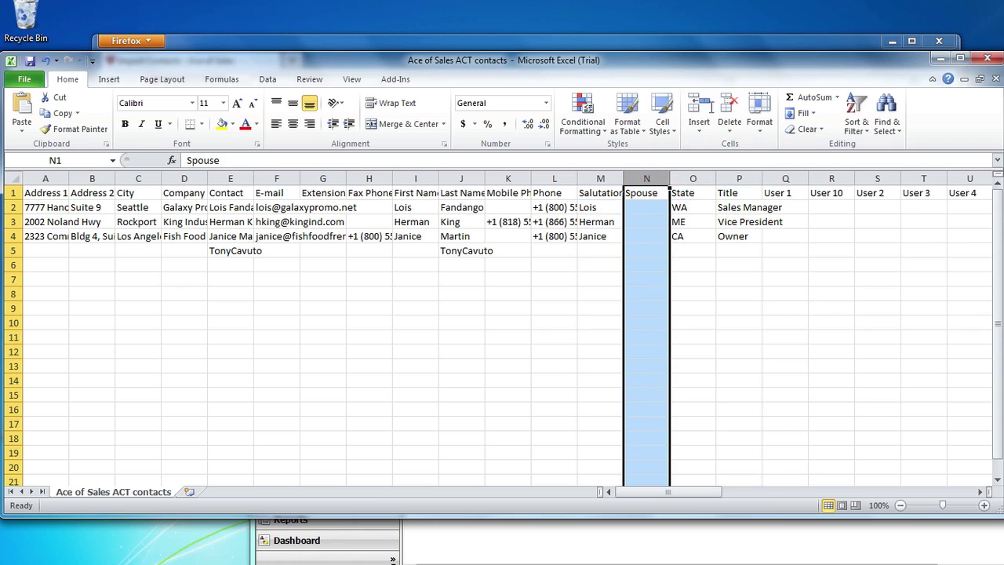
{"action": "left_click", "coordinate": [729, 109]}
Delete all the User 1 to User 10 columns between Title and Web Site.
{"action": "left_click_drag", "start_coordinate": [730, 179], "coordinate": [978, 182]}
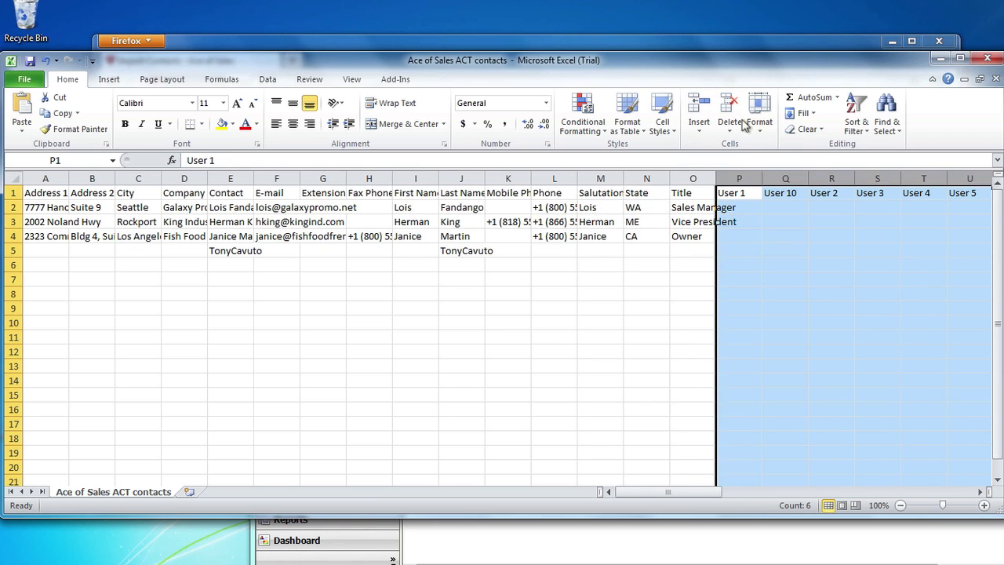
{"action": "left_click", "coordinate": [729, 109]}
{"action": "left_click", "coordinate": [737, 179]}
{"action": "left_click_drag", "start_coordinate": [737, 178], "coordinate": [877, 179]}
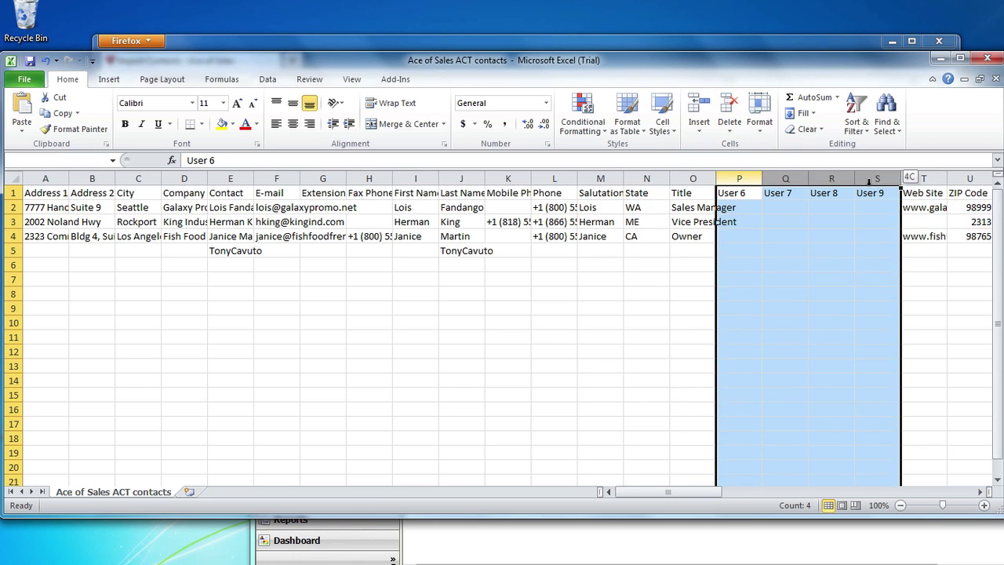
{"action": "left_click", "coordinate": [728, 110]}
{"action": "left_click", "coordinate": [698, 279]}
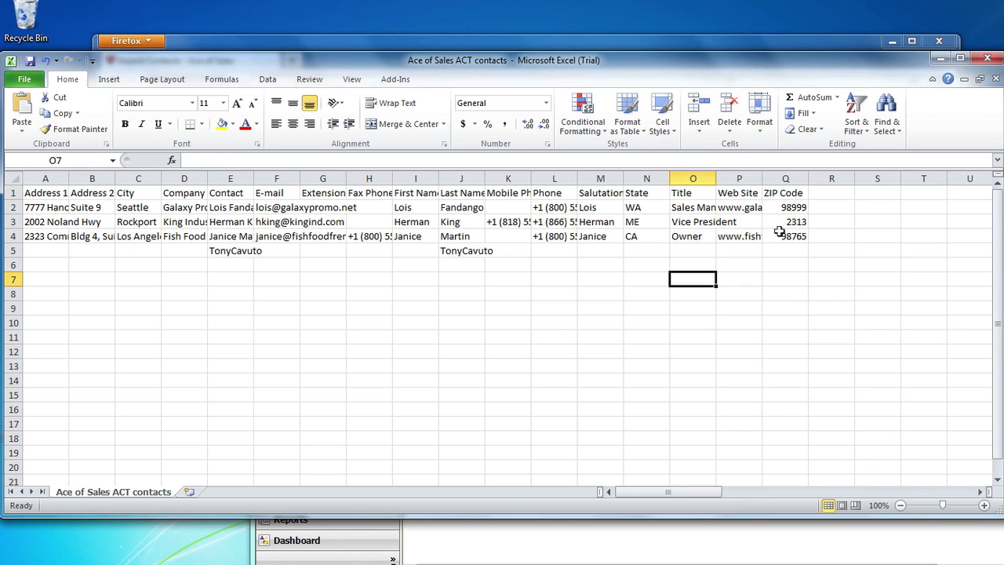
Close the workbook, saving it to the Desktop as CSV (Comma delimited) under "Ace of Sales ACT contacts" and replacing the existing file.
{"action": "left_click", "coordinate": [987, 58]}
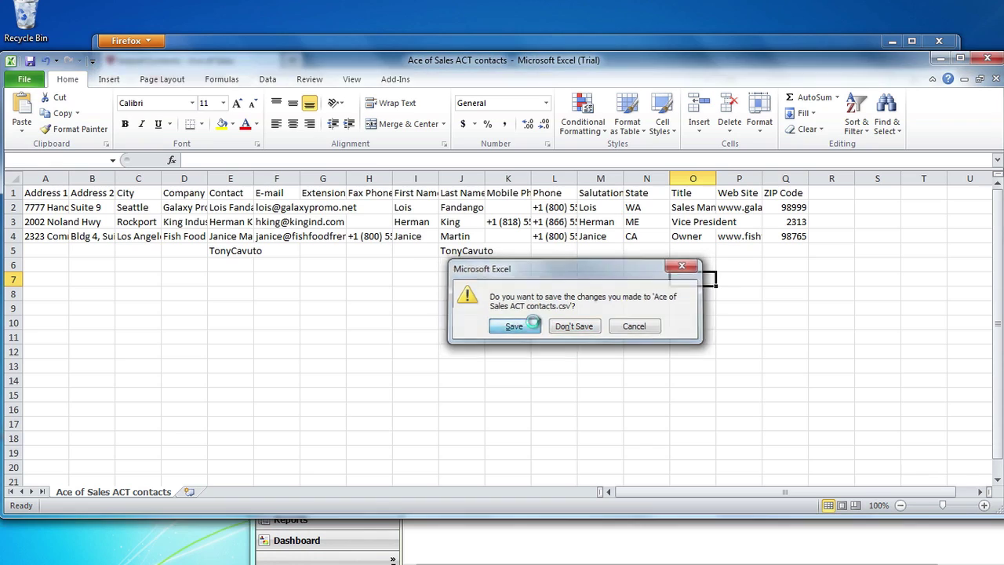
{"action": "left_click", "coordinate": [531, 323]}
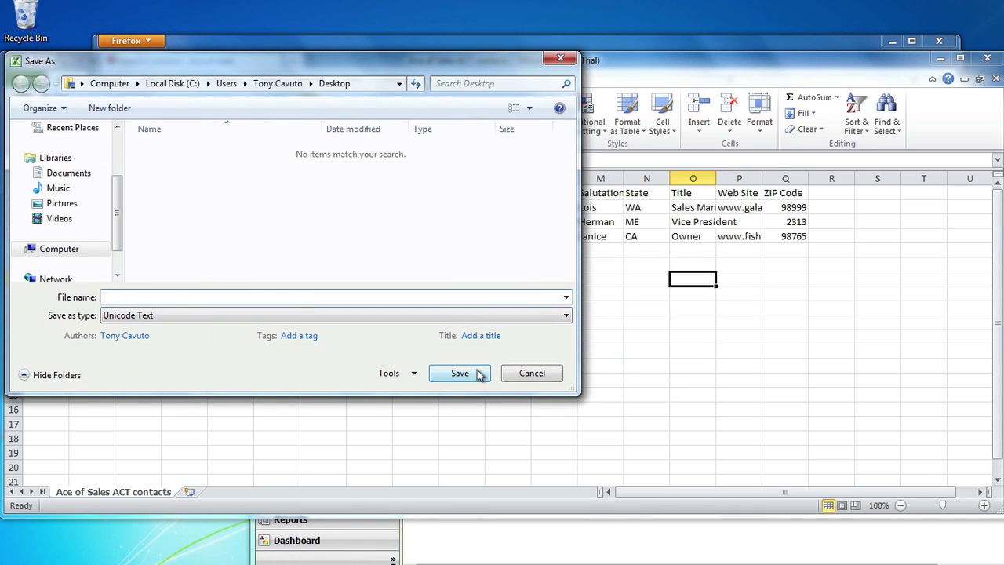
{"action": "type", "text": "Ace"}
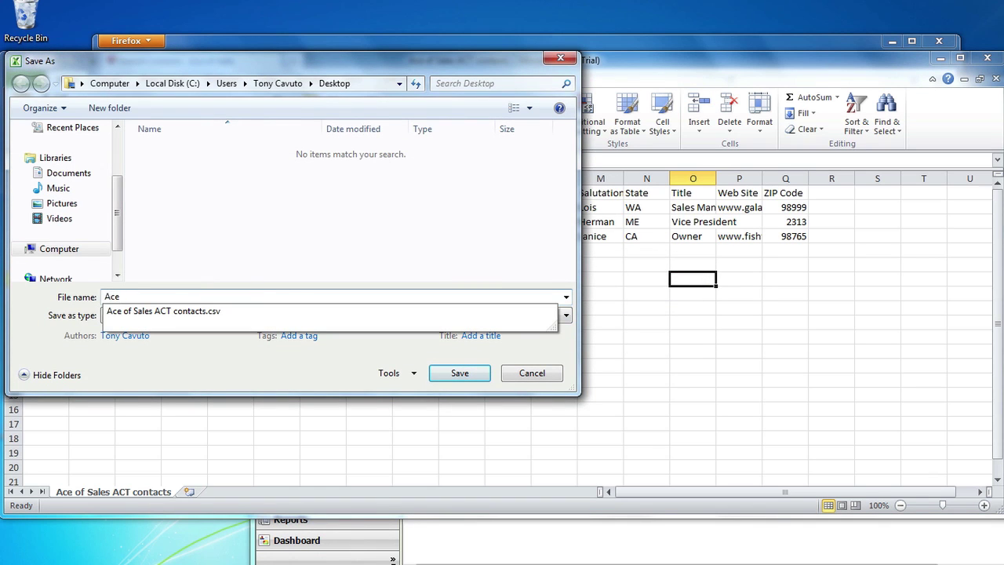
{"action": "left_click", "coordinate": [227, 309]}
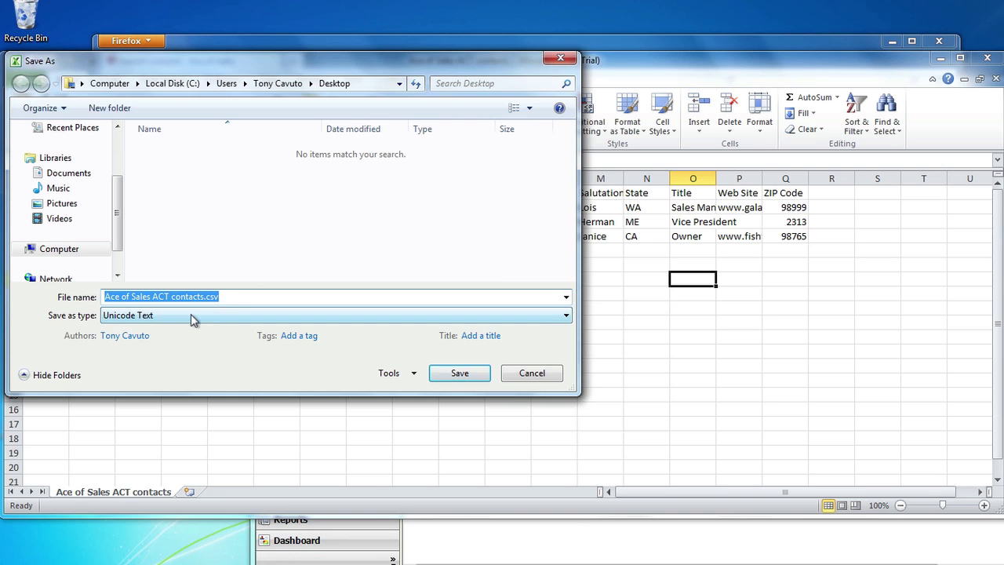
{"action": "left_click", "coordinate": [190, 315]}
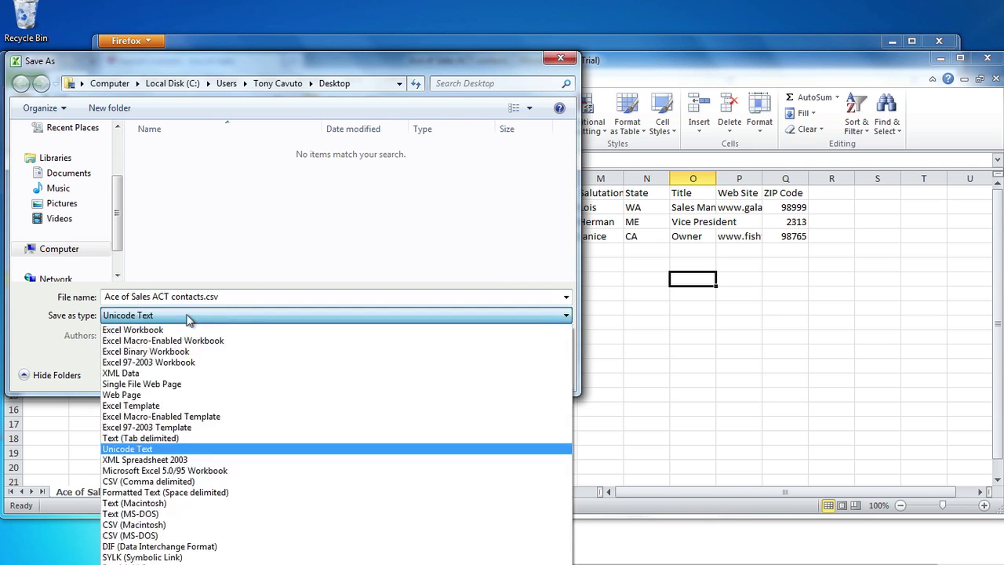
{"action": "left_click", "coordinate": [210, 482]}
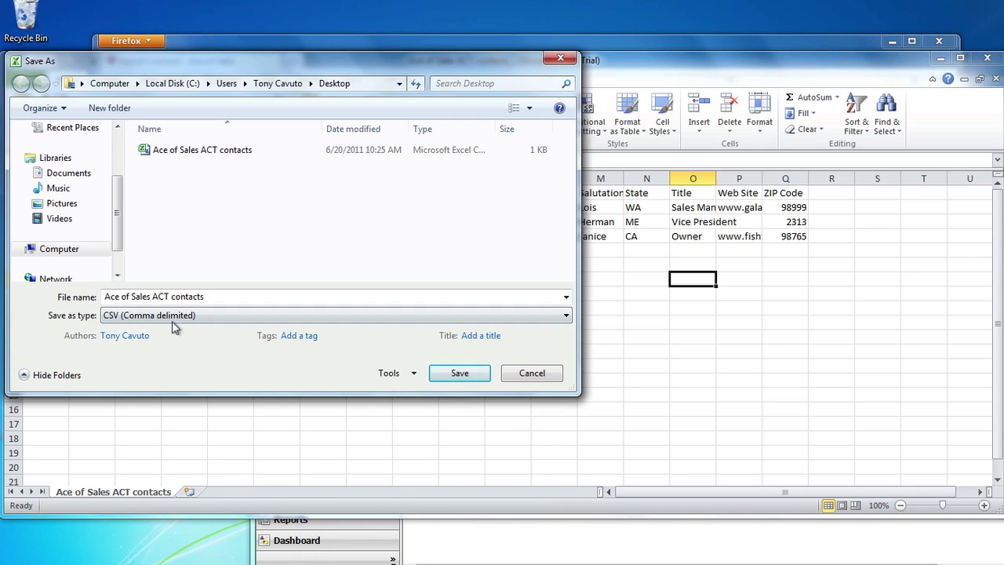
{"action": "left_click", "coordinate": [450, 376]}
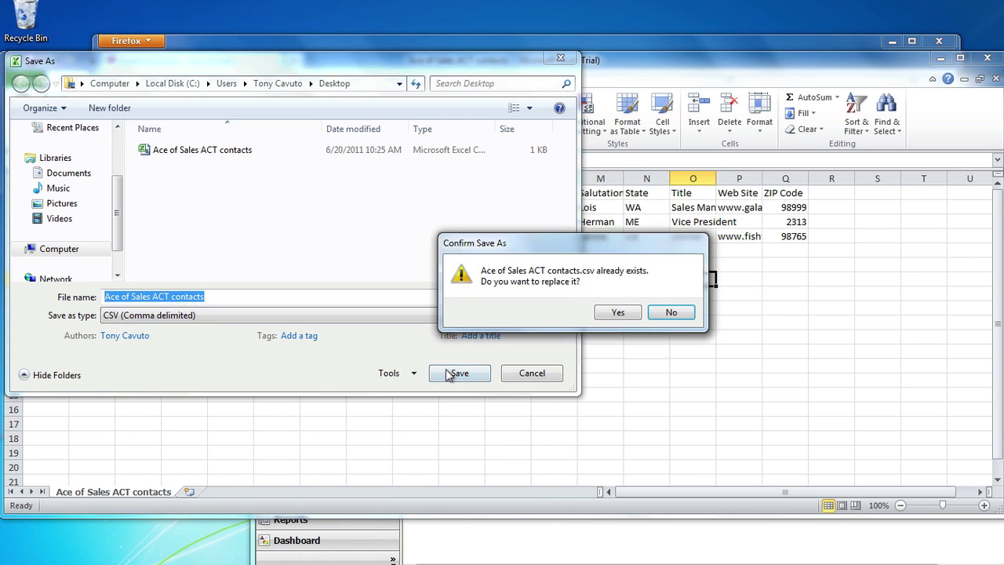
{"action": "left_click", "coordinate": [630, 316]}
{"action": "left_click", "coordinate": [540, 357]}
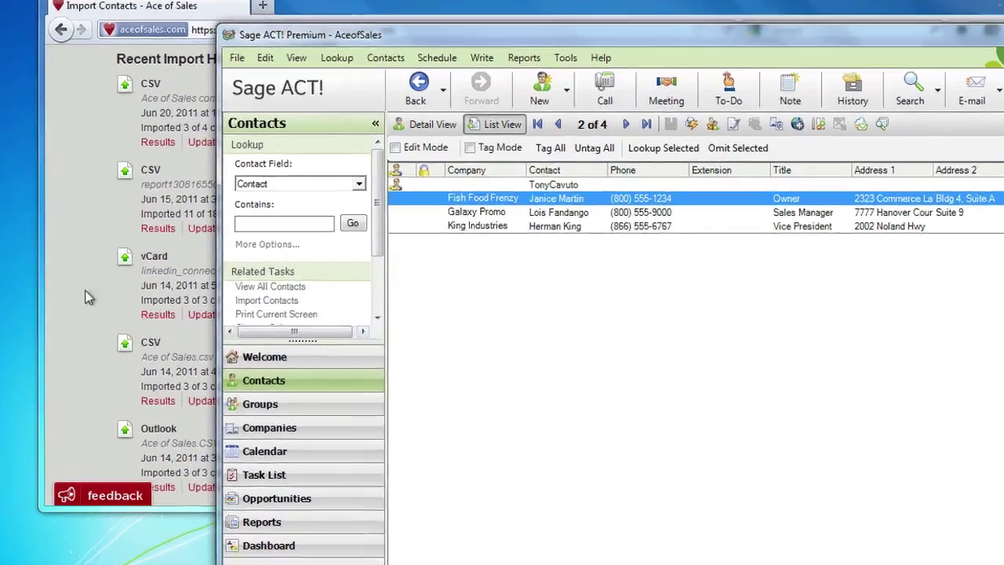
Switch to Ace of Sales and submit "Ace of Sales ACT contacts" from the Desktop as a Generic CSV or vCard import.
{"action": "left_click", "coordinate": [135, 313]}
{"action": "left_click", "coordinate": [429, 419]}
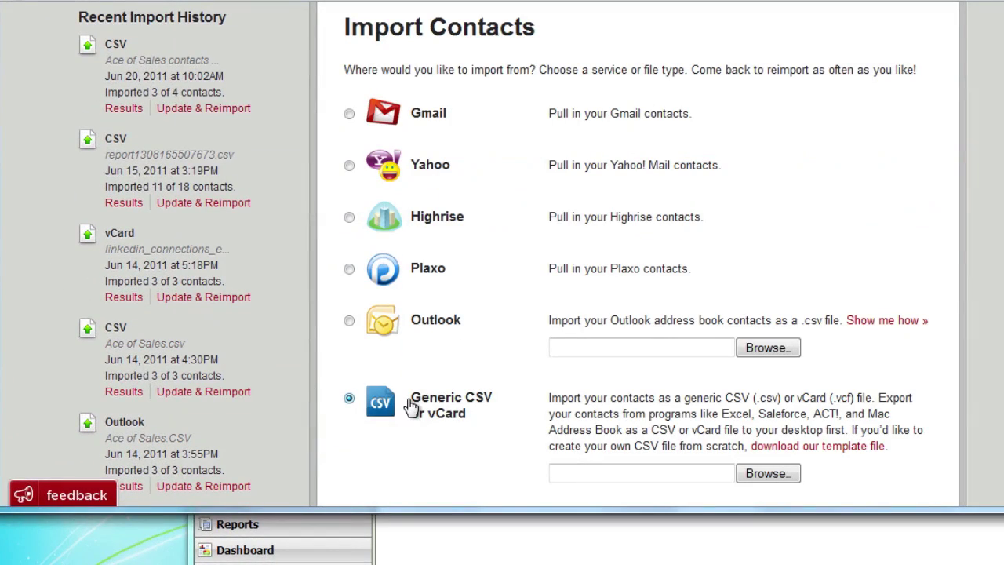
{"action": "left_click", "coordinate": [781, 477]}
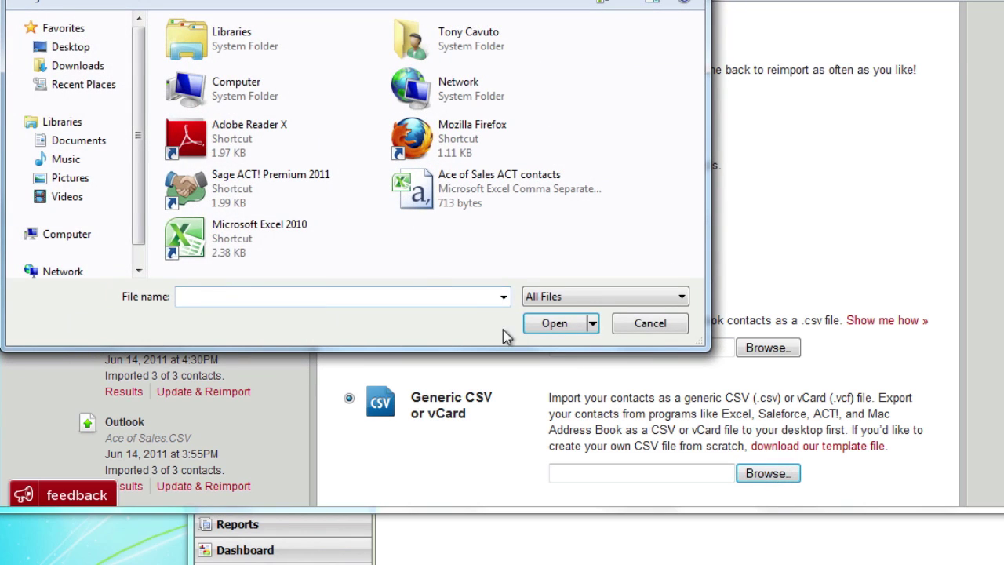
{"action": "left_click", "coordinate": [88, 49]}
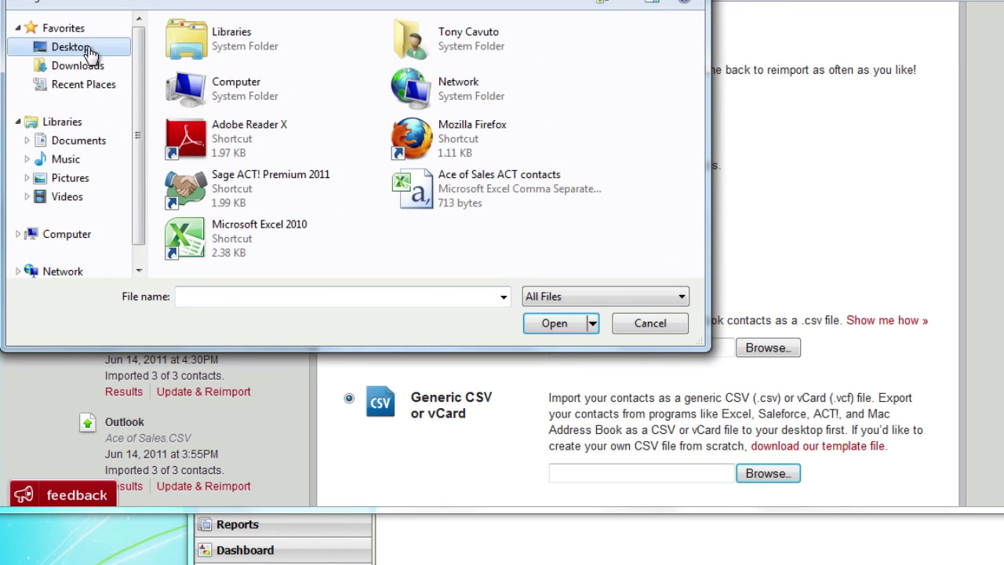
{"action": "left_click", "coordinate": [494, 200]}
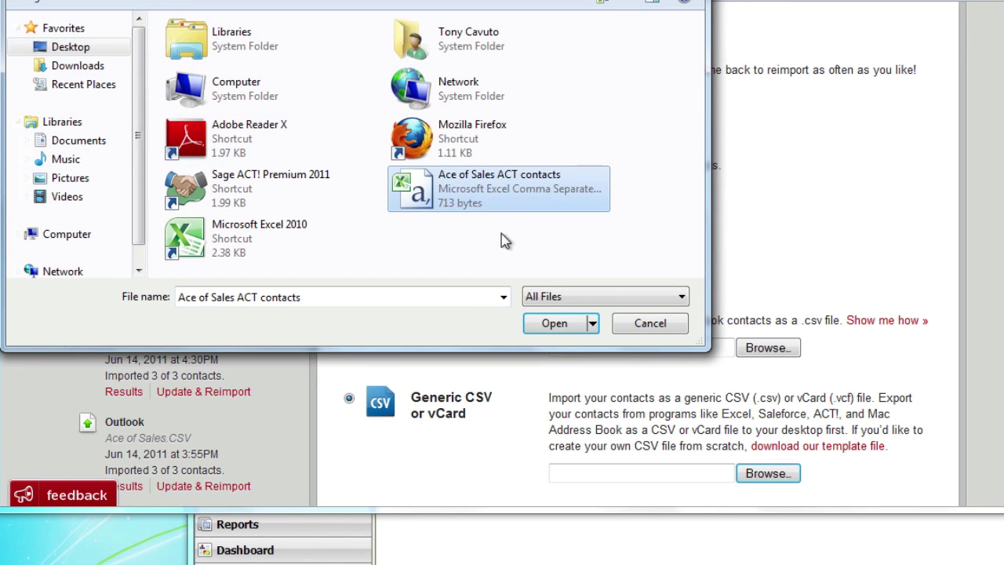
{"action": "left_click", "coordinate": [553, 323]}
{"action": "scroll", "coordinate": [538, 354], "scroll_direction": "down", "scroll_amount": 3}
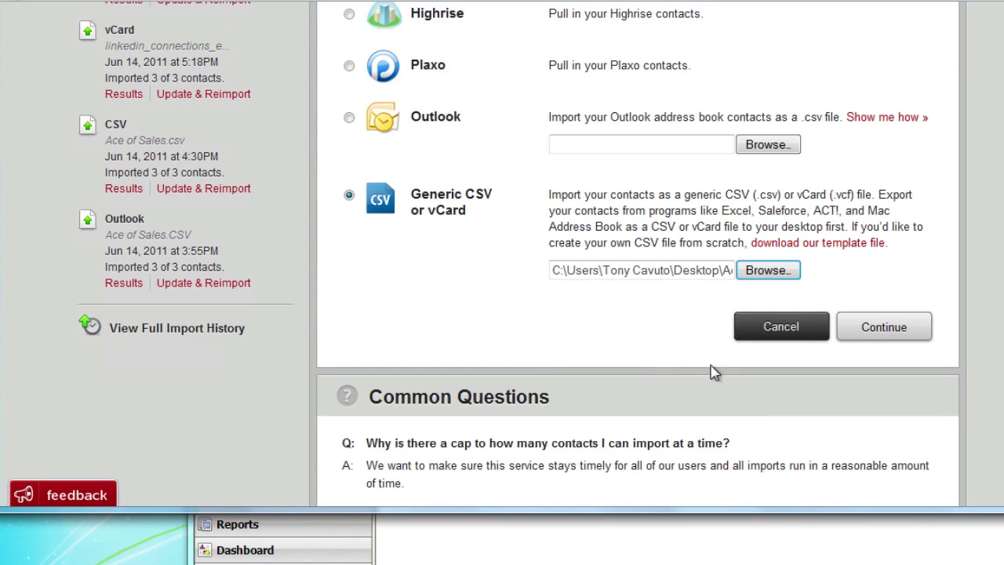
{"action": "left_click", "coordinate": [852, 327]}
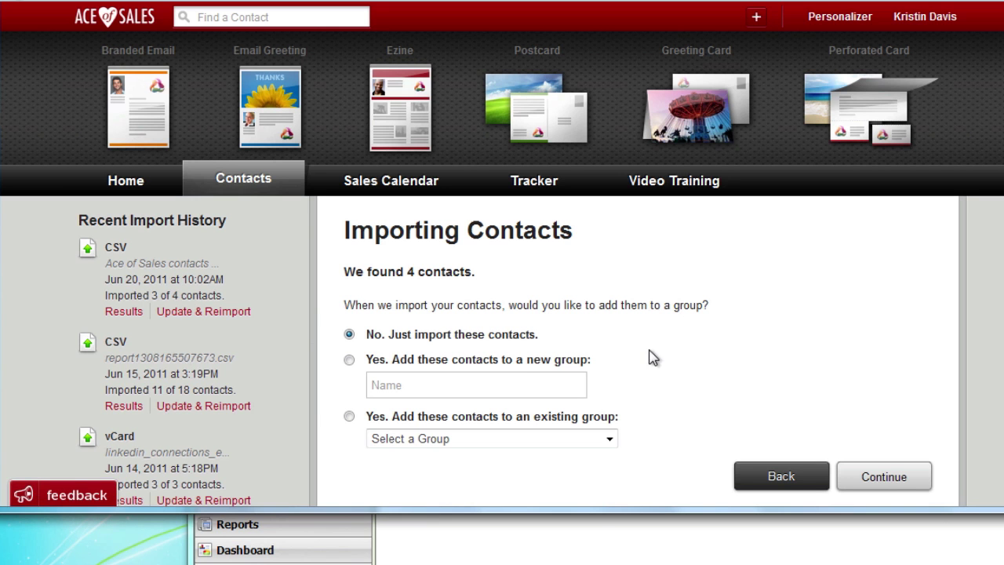
Choose to add the imported contacts to a new group named "ACT contacts" and continue to the column mapping.
{"action": "left_click", "coordinate": [347, 360]}
{"action": "left_click", "coordinate": [410, 385]}
{"action": "type", "text": "AC"}
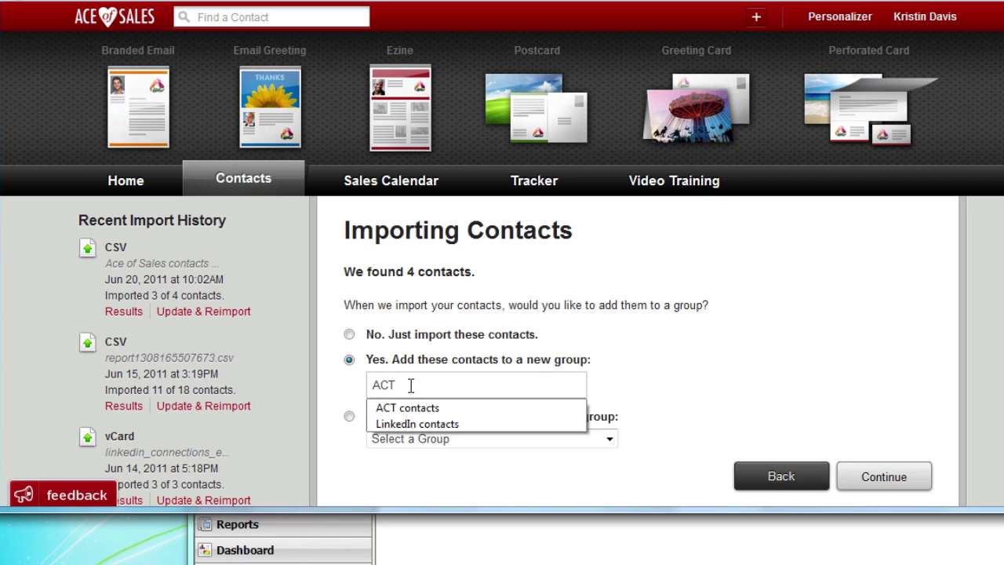
{"action": "type", "text": "T"}
{"action": "left_click", "coordinate": [414, 409]}
{"action": "left_click", "coordinate": [849, 479]}
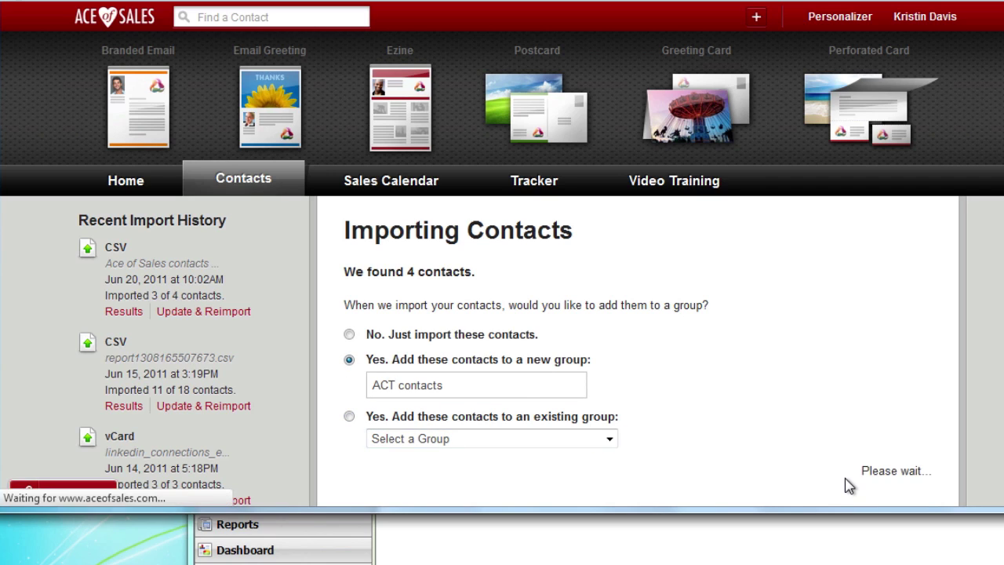
Map the Address 1 column to Work Street Address Line 1 and Address 2 to Work Street Address Line 2.
{"action": "left_click", "coordinate": [800, 317]}
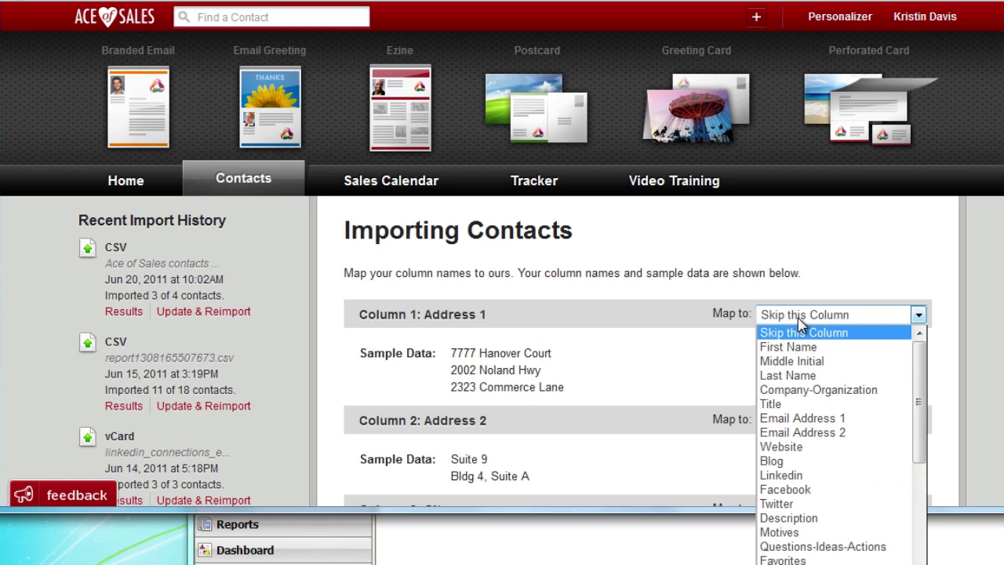
{"action": "scroll", "coordinate": [820, 463], "scroll_direction": "down", "scroll_amount": 2}
{"action": "left_click", "coordinate": [785, 511]}
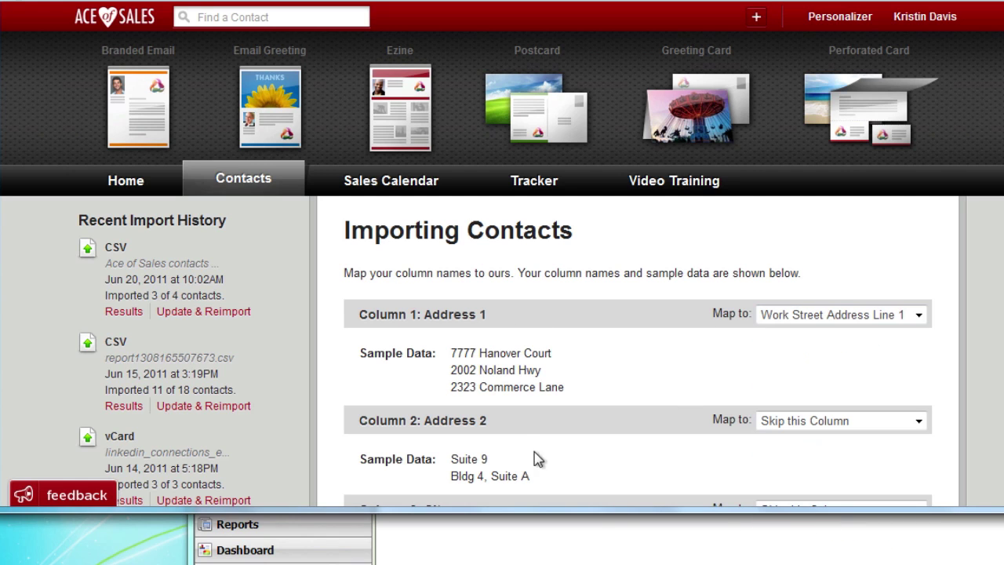
{"action": "left_click", "coordinate": [831, 422]}
{"action": "scroll", "coordinate": [823, 392], "scroll_direction": "down", "scroll_amount": 2}
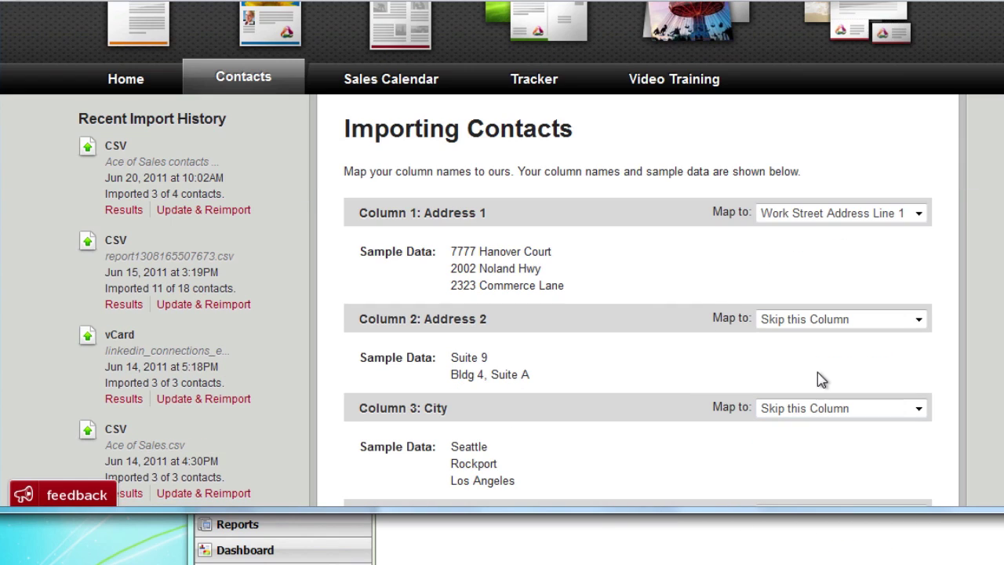
{"action": "left_click", "coordinate": [797, 319]}
{"action": "scroll", "coordinate": [842, 467], "scroll_direction": "down", "scroll_amount": 1}
{"action": "left_click", "coordinate": [764, 524]}
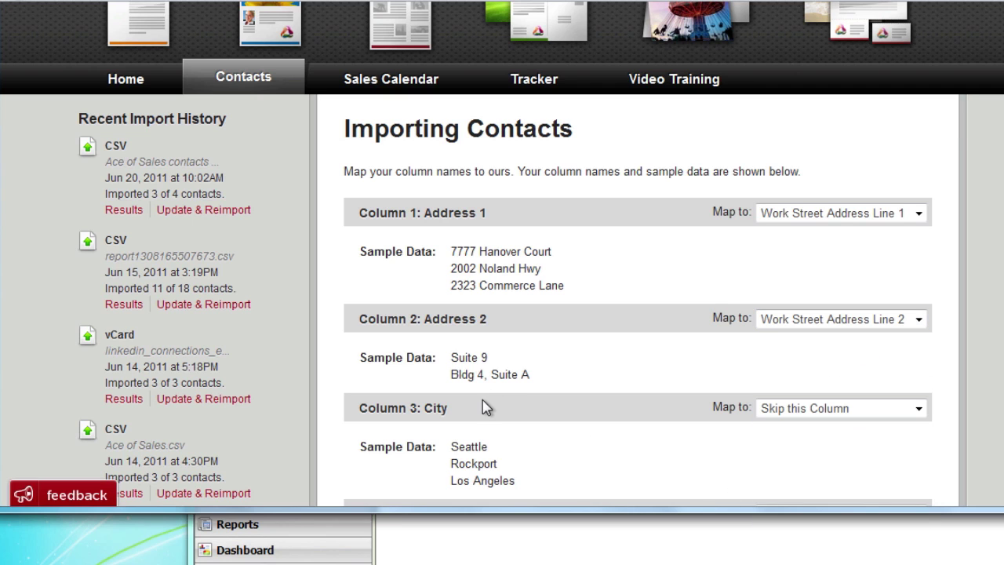
Map the City column to Work City and the E-mail column to Email Address 1.
{"action": "left_click", "coordinate": [808, 410]}
{"action": "scroll", "coordinate": [840, 353], "scroll_direction": "down", "scroll_amount": 2}
{"action": "left_click", "coordinate": [827, 333]}
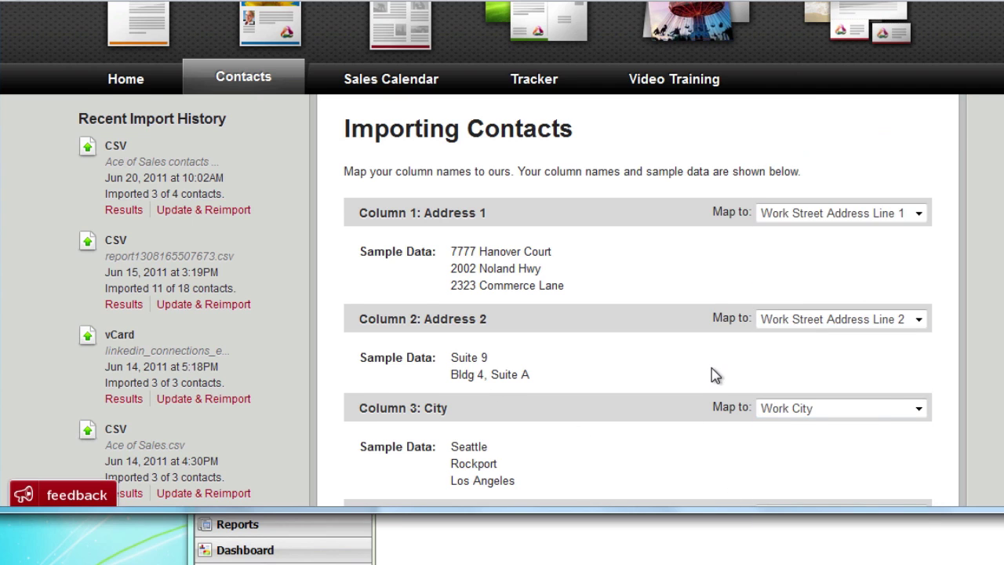
{"action": "scroll", "coordinate": [711, 375], "scroll_direction": "down", "scroll_amount": 5}
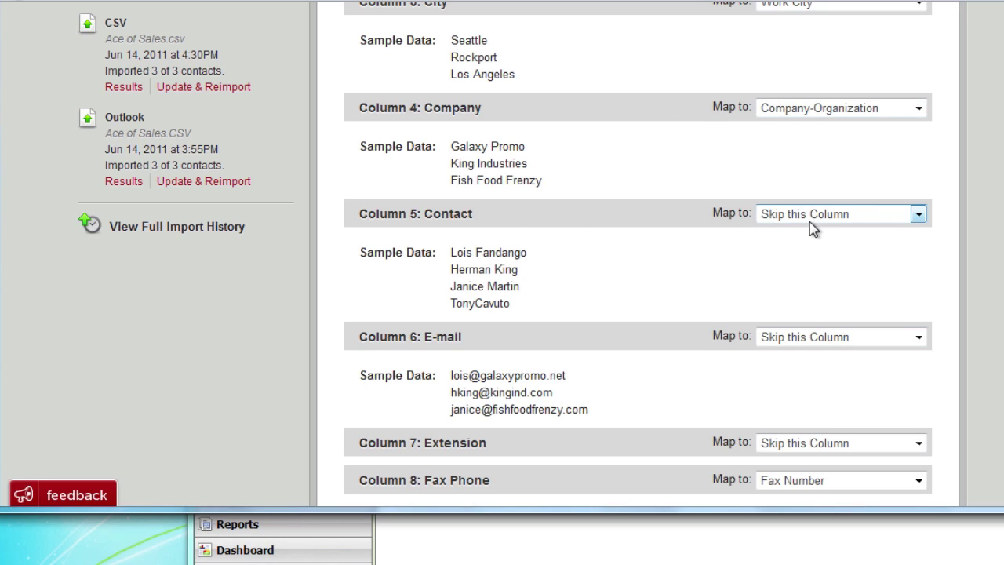
{"action": "left_click", "coordinate": [834, 336]}
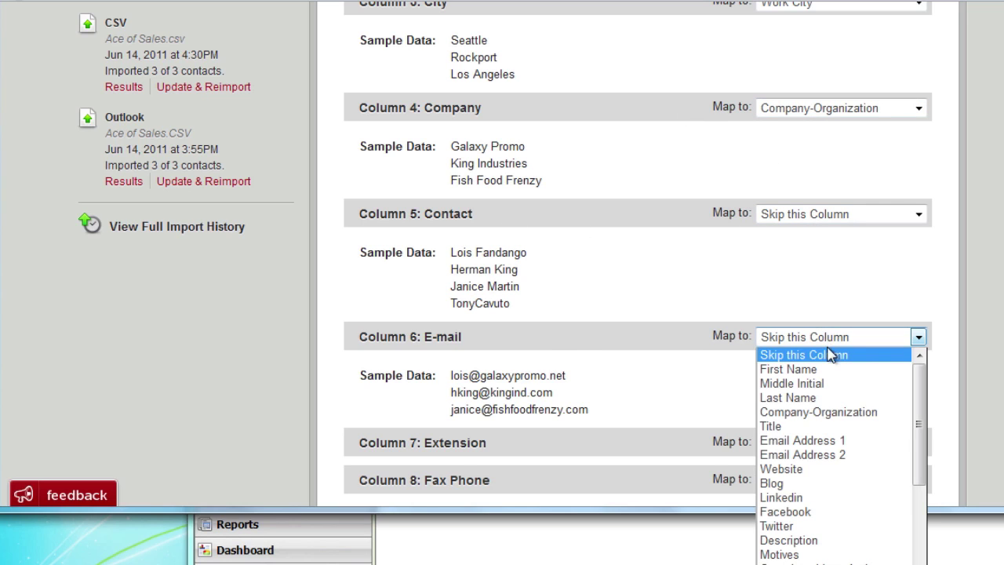
{"action": "left_click", "coordinate": [851, 440]}
Map the Phone column to Work Phone Number.
{"action": "scroll", "coordinate": [700, 413], "scroll_direction": "down", "scroll_amount": 4}
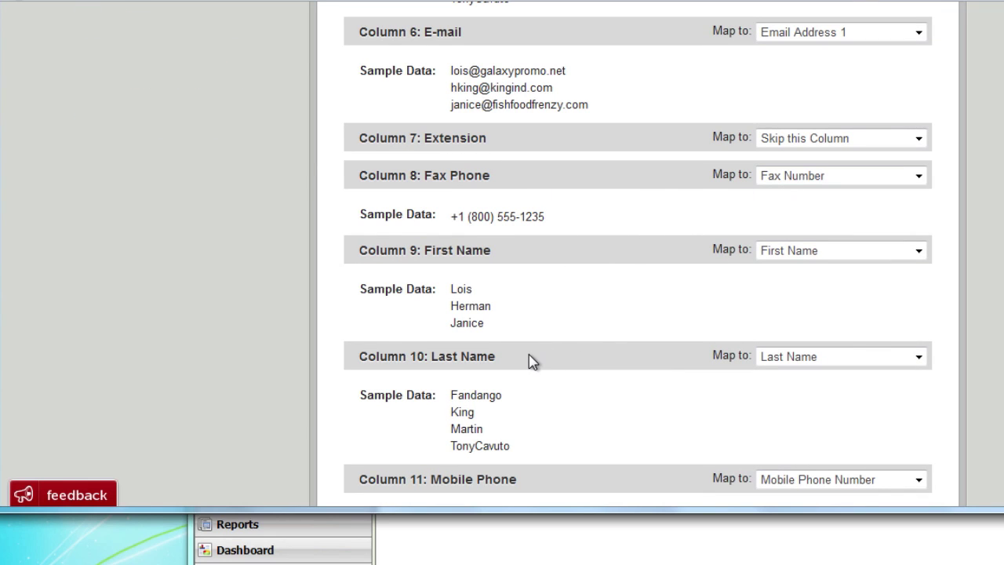
{"action": "scroll", "coordinate": [721, 396], "scroll_direction": "down", "scroll_amount": 4}
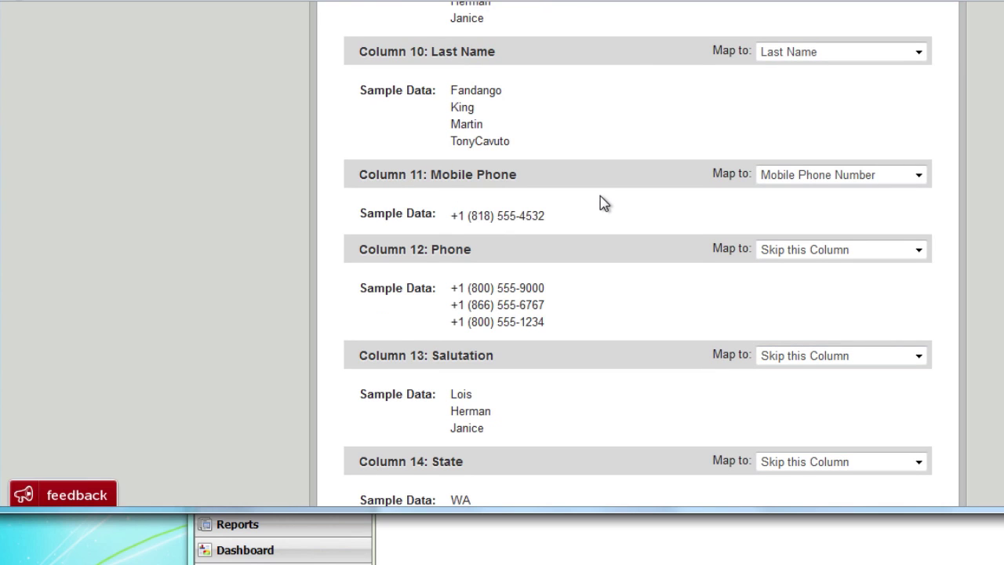
{"action": "left_click", "coordinate": [759, 250]}
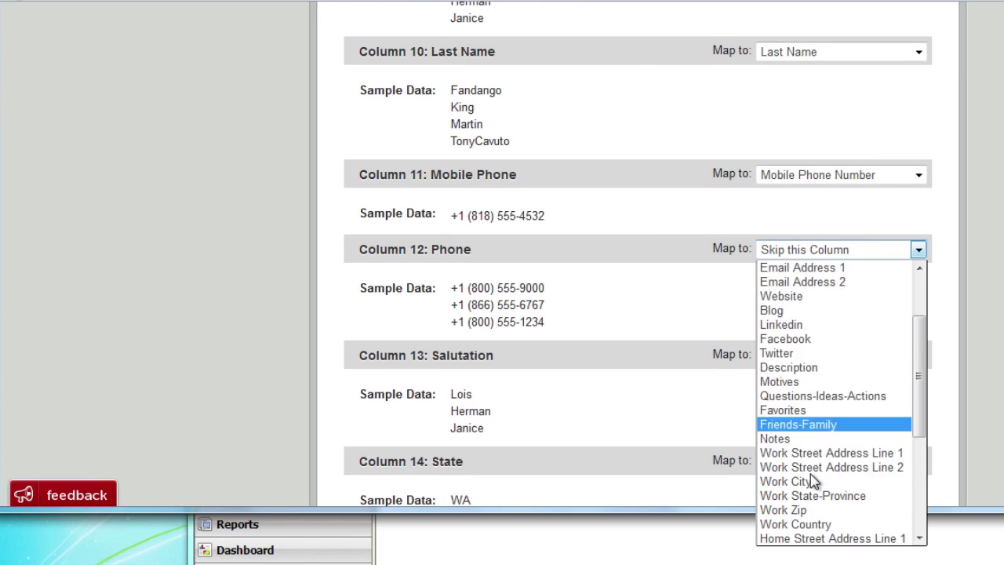
{"action": "scroll", "coordinate": [784, 482], "scroll_direction": "down", "scroll_amount": 3}
{"action": "left_click", "coordinate": [813, 495]}
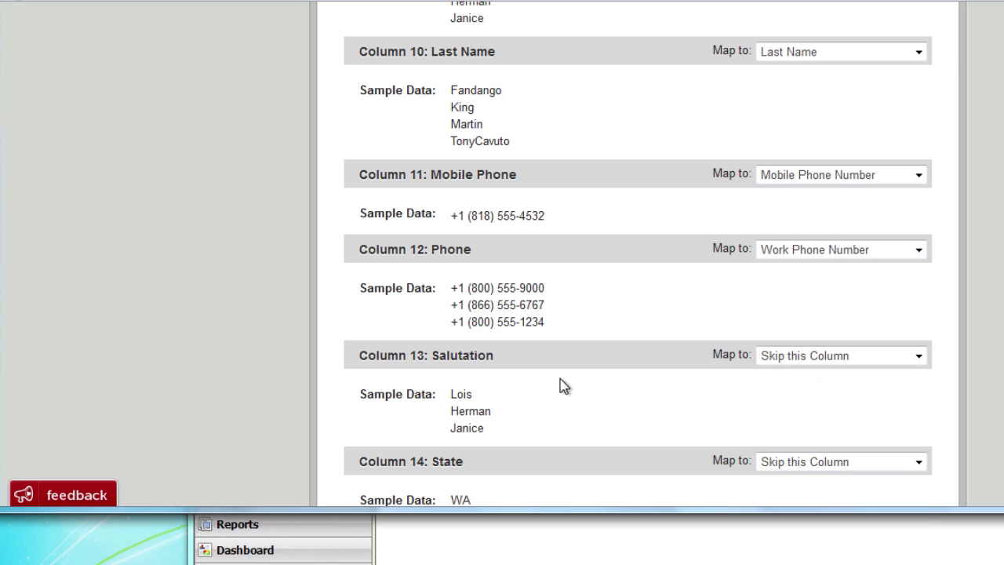
Map the State column to Work State-Province.
{"action": "scroll", "coordinate": [661, 379], "scroll_direction": "up", "scroll_amount": 3}
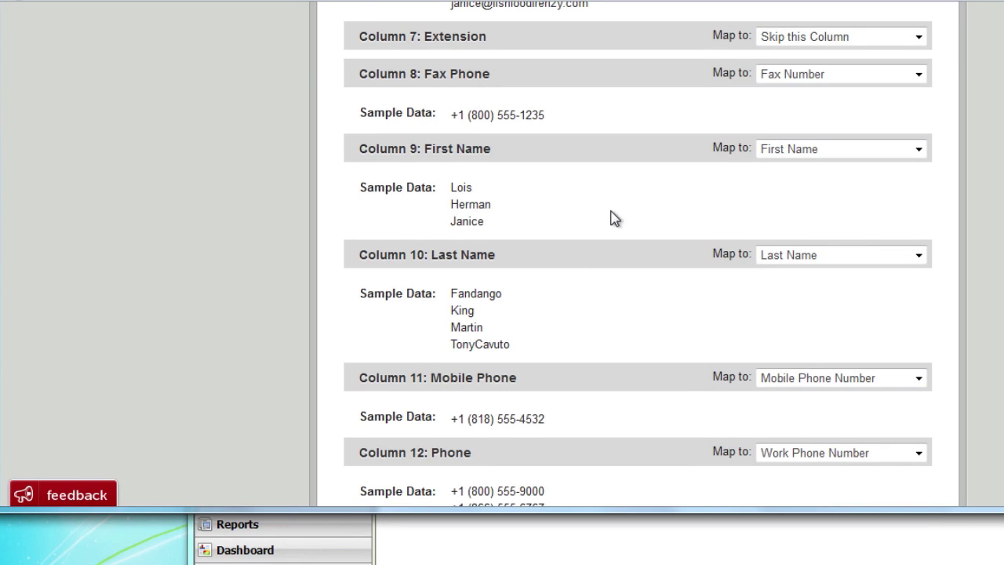
{"action": "scroll", "coordinate": [614, 219], "scroll_direction": "down", "scroll_amount": 7}
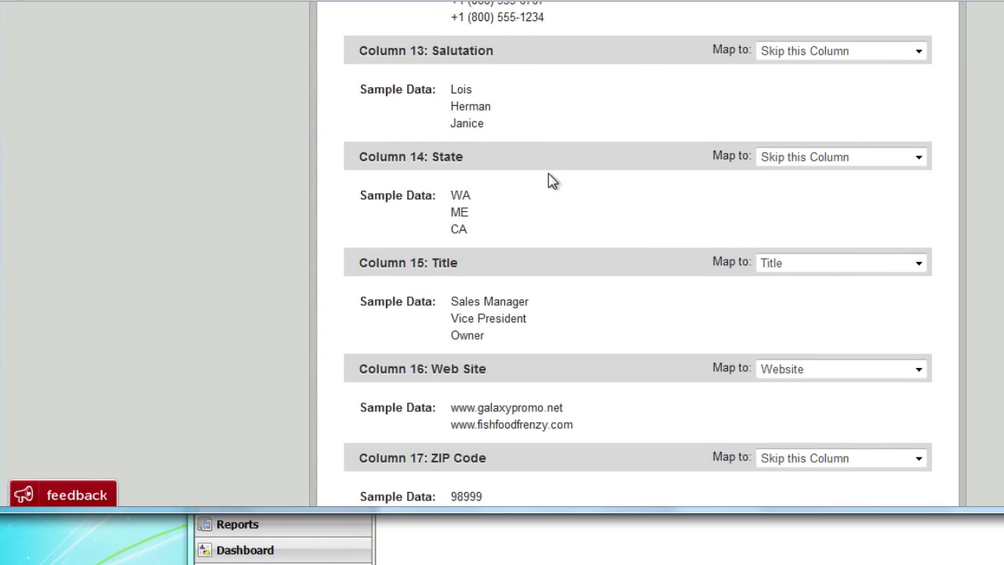
{"action": "left_click", "coordinate": [918, 158]}
{"action": "scroll", "coordinate": [885, 320], "scroll_direction": "down", "scroll_amount": 5}
{"action": "left_click", "coordinate": [813, 358]}
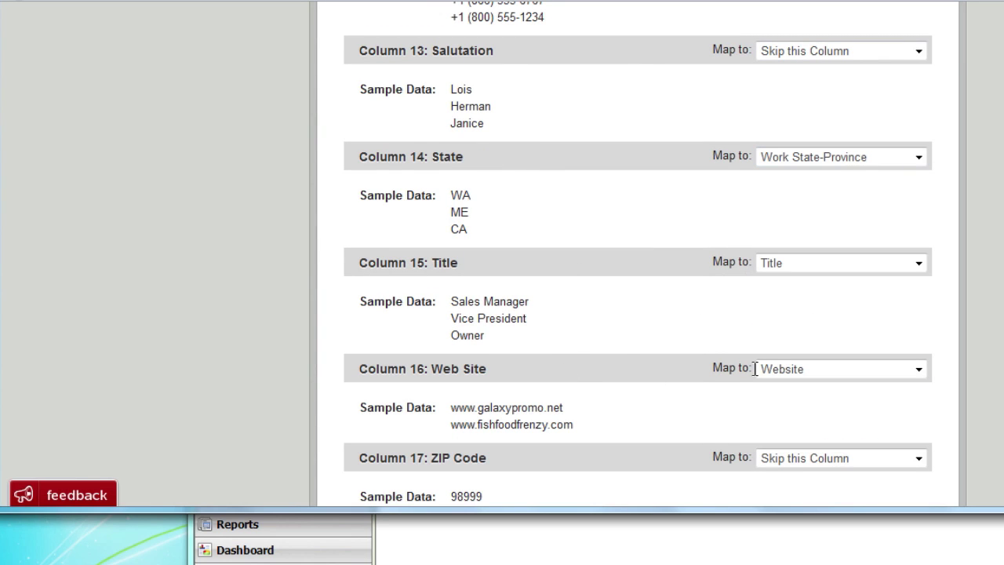
Map the ZIP Code column to Work Zip and run the import.
{"action": "scroll", "coordinate": [669, 418], "scroll_direction": "down", "scroll_amount": 3}
{"action": "left_click", "coordinate": [800, 268]}
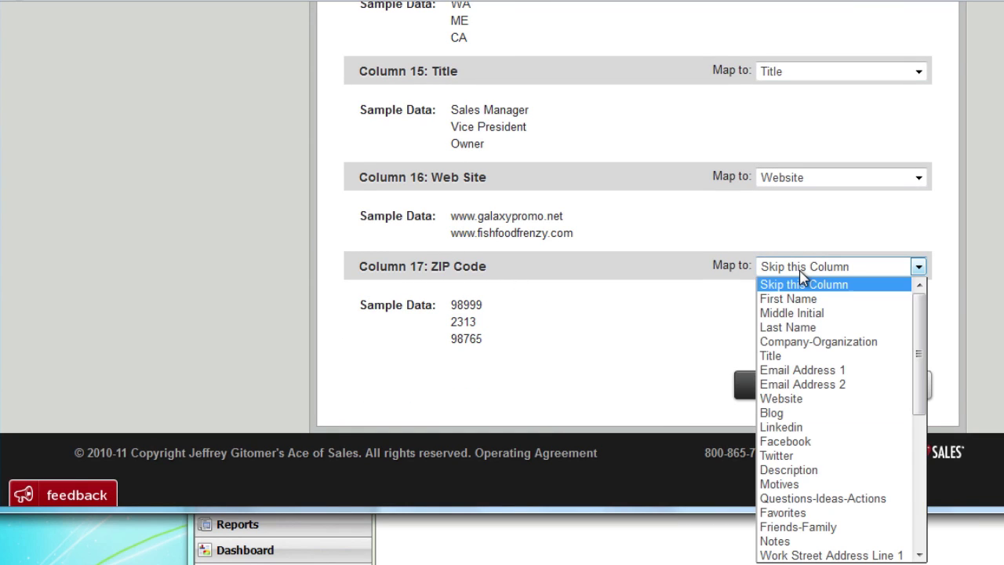
{"action": "scroll", "coordinate": [806, 481], "scroll_direction": "down", "scroll_amount": 3}
{"action": "left_click", "coordinate": [784, 484]}
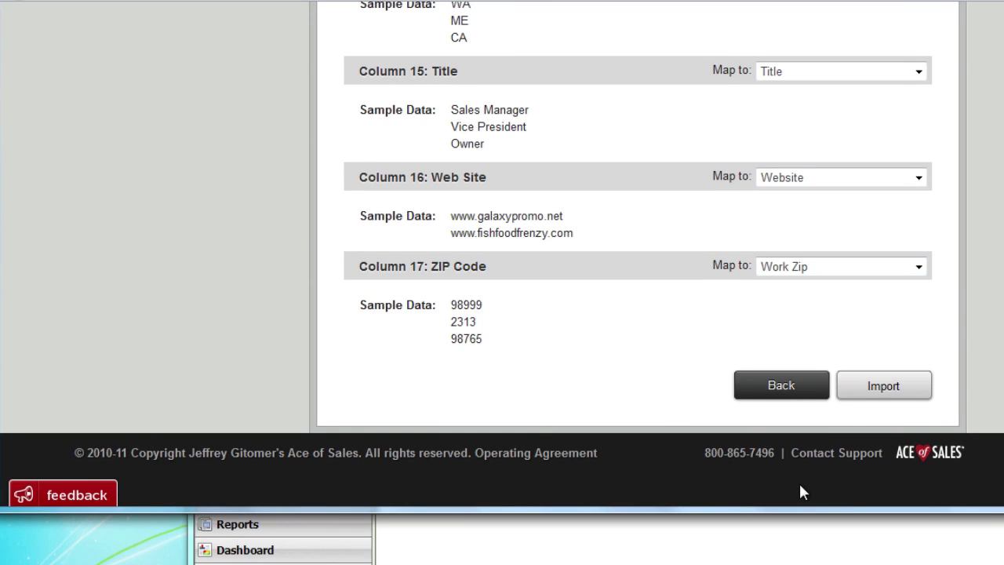
{"action": "left_click", "coordinate": [854, 392]}
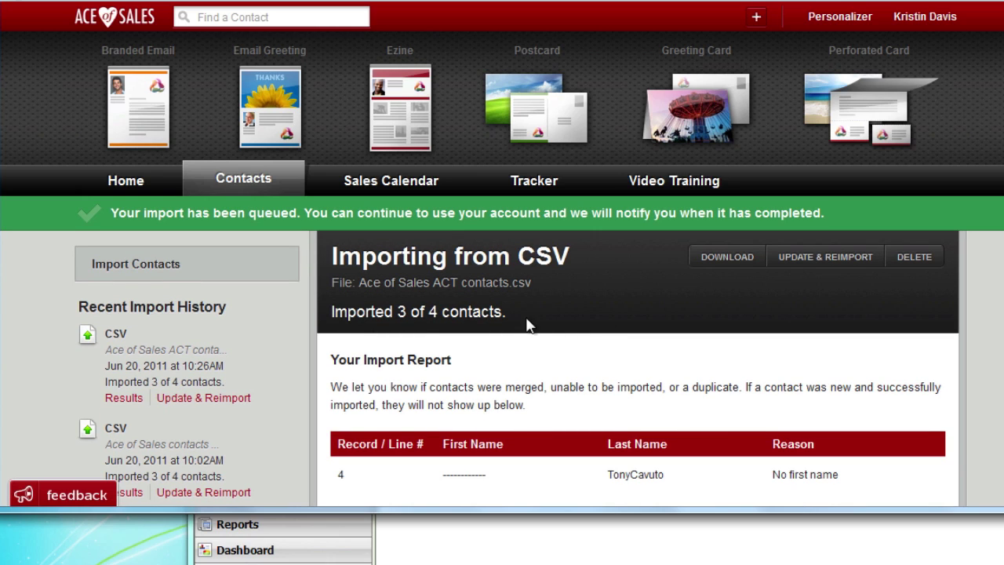
Review the import report and the members of the ACT contacts group, finishing by going to the Home page.
{"action": "scroll", "coordinate": [527, 325], "scroll_direction": "down", "scroll_amount": 2}
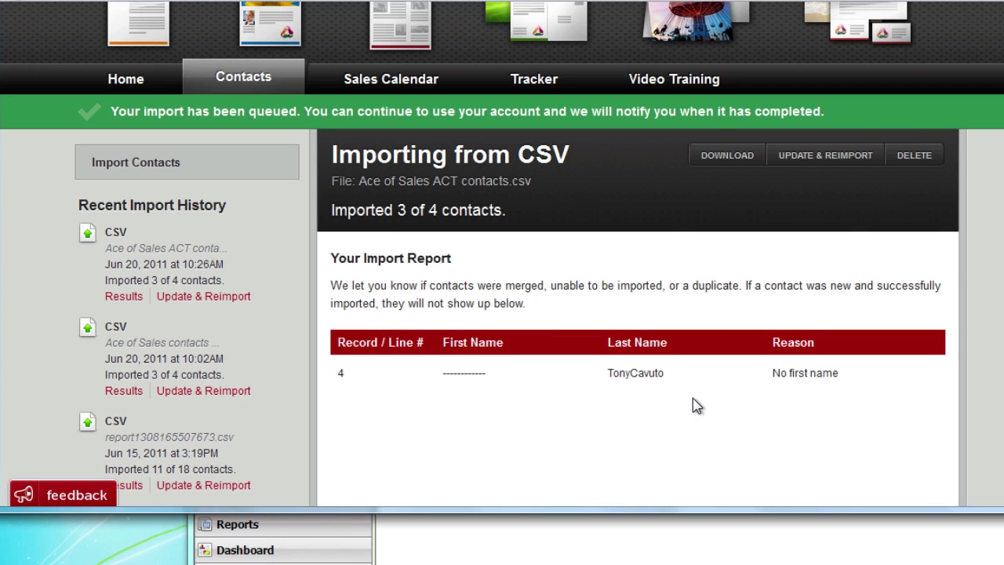
{"action": "scroll", "coordinate": [408, 392], "scroll_direction": "up", "scroll_amount": 2}
{"action": "left_click", "coordinate": [281, 188]}
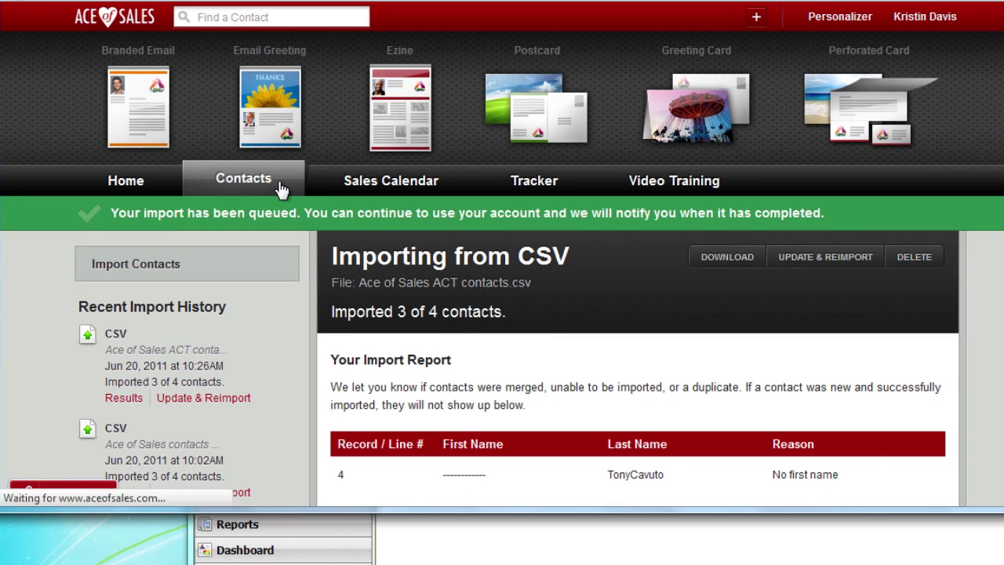
{"action": "left_click", "coordinate": [200, 374]}
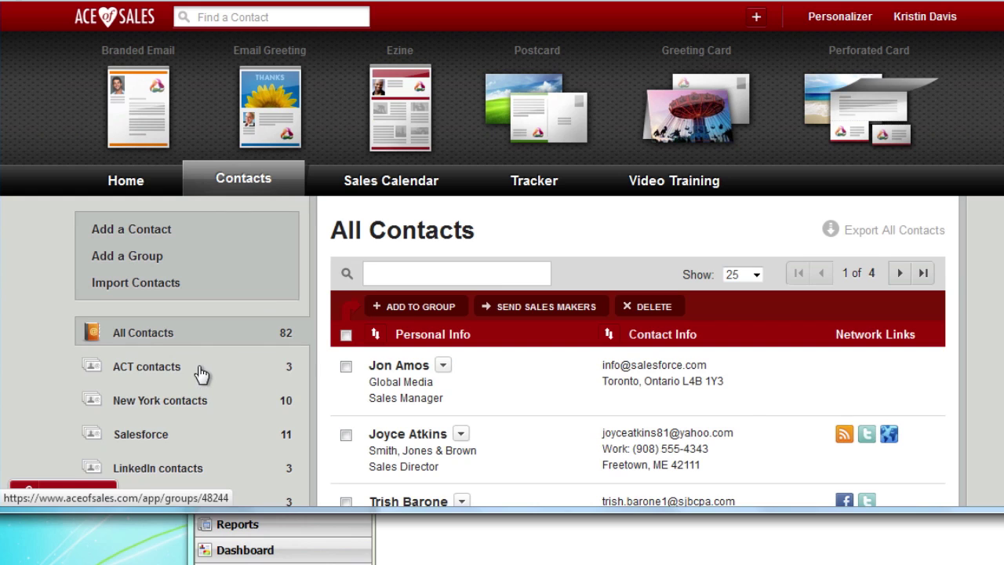
{"action": "scroll", "coordinate": [498, 254], "scroll_direction": "down", "scroll_amount": 3}
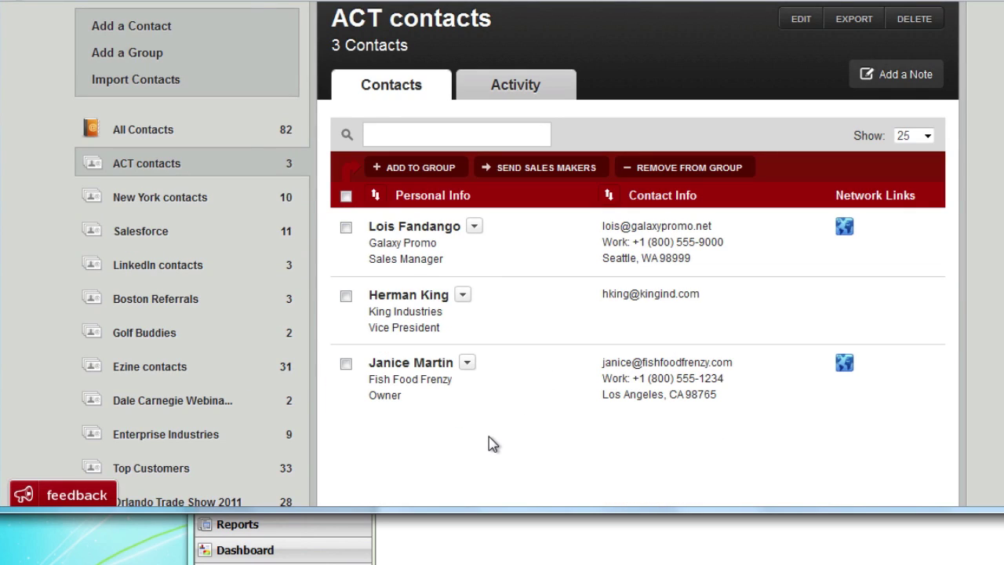
{"action": "scroll", "coordinate": [488, 444], "scroll_direction": "up", "scroll_amount": 3}
{"action": "left_click", "coordinate": [165, 187]}
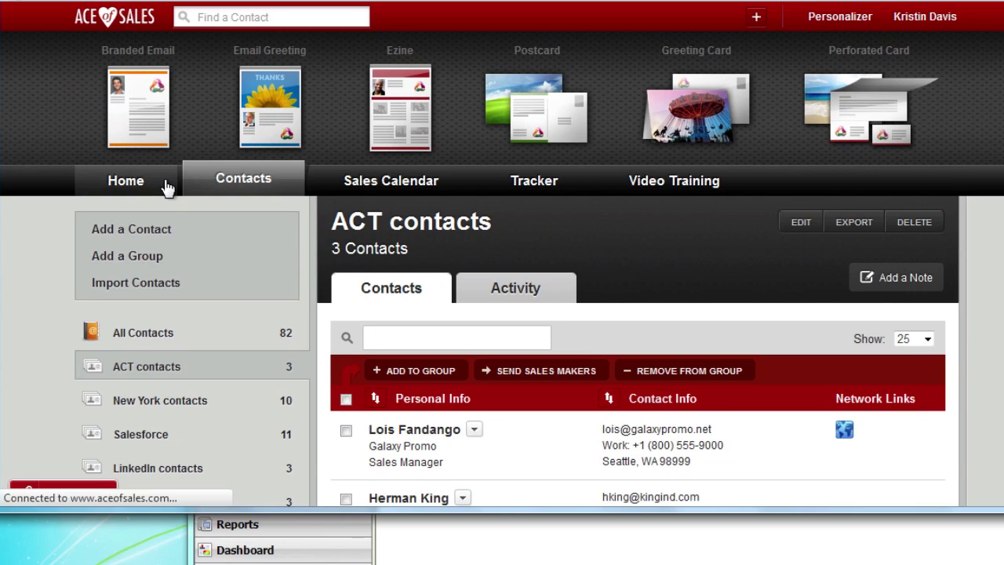